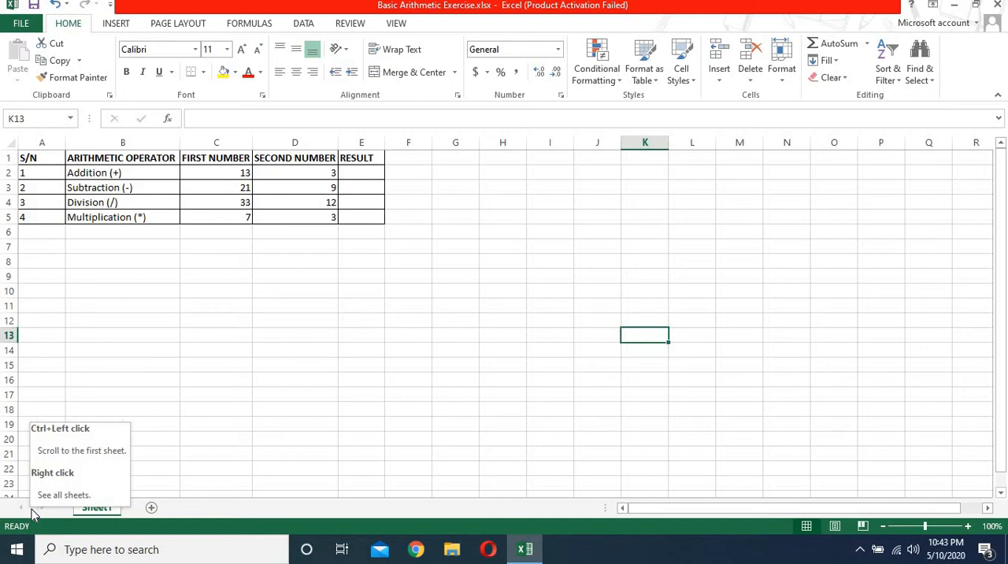
left_click(306, 25)
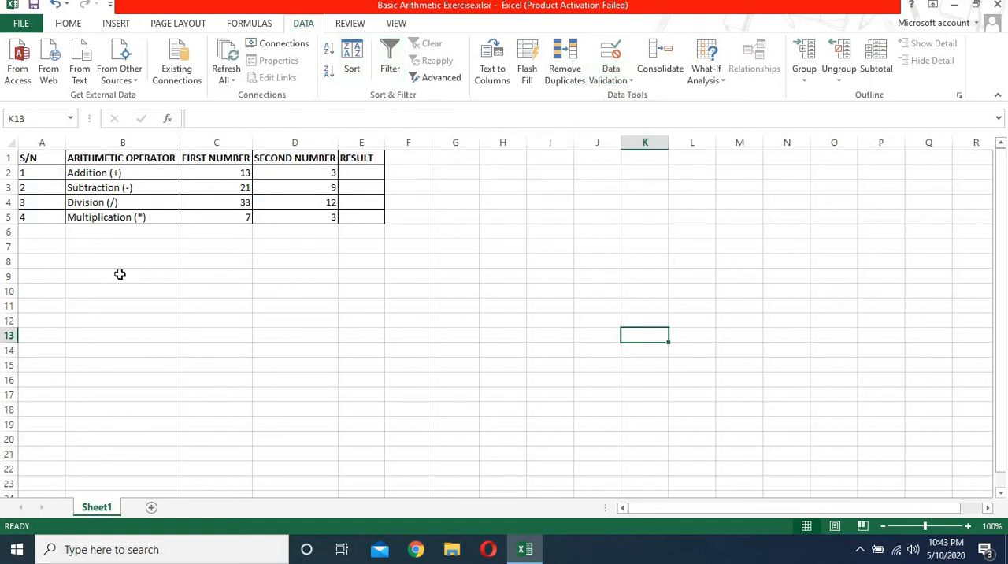
left_click(68, 24)
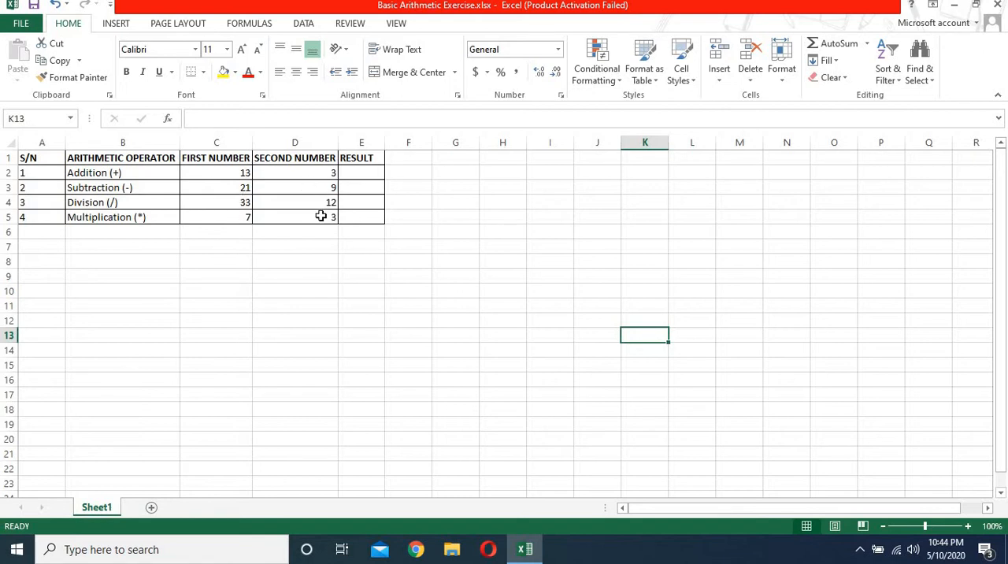
left_click(363, 174)
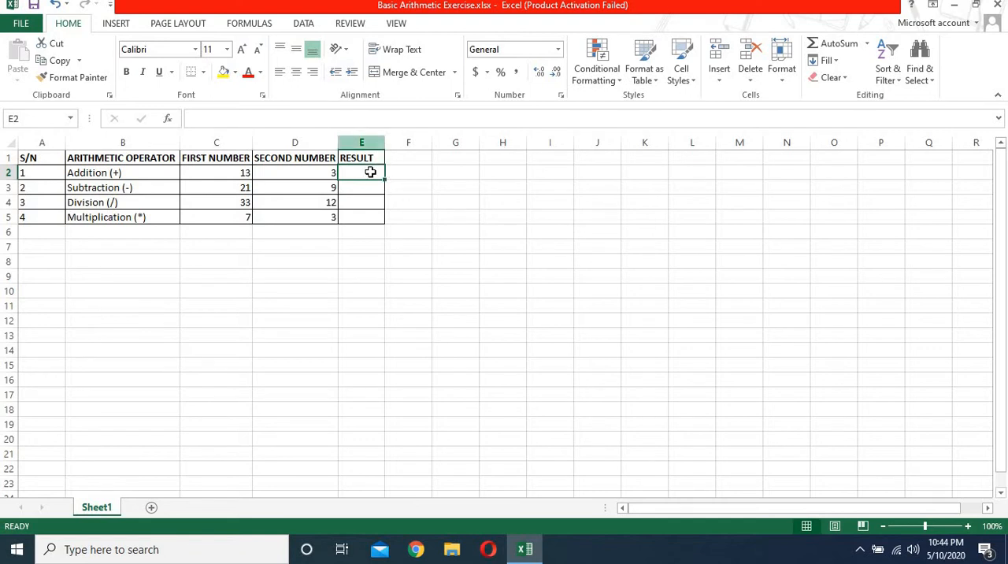
left_click(504, 183)
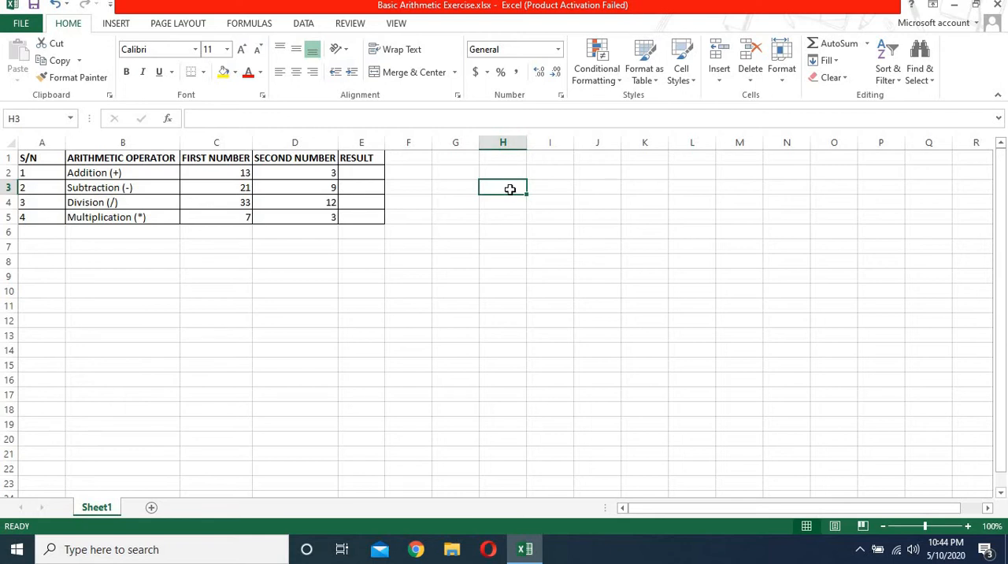
Step: Try referencing cells C2, C3 and D6 in turn in a formula in result cell E2, removing each reference and clearing the entry
left_click(359, 176)
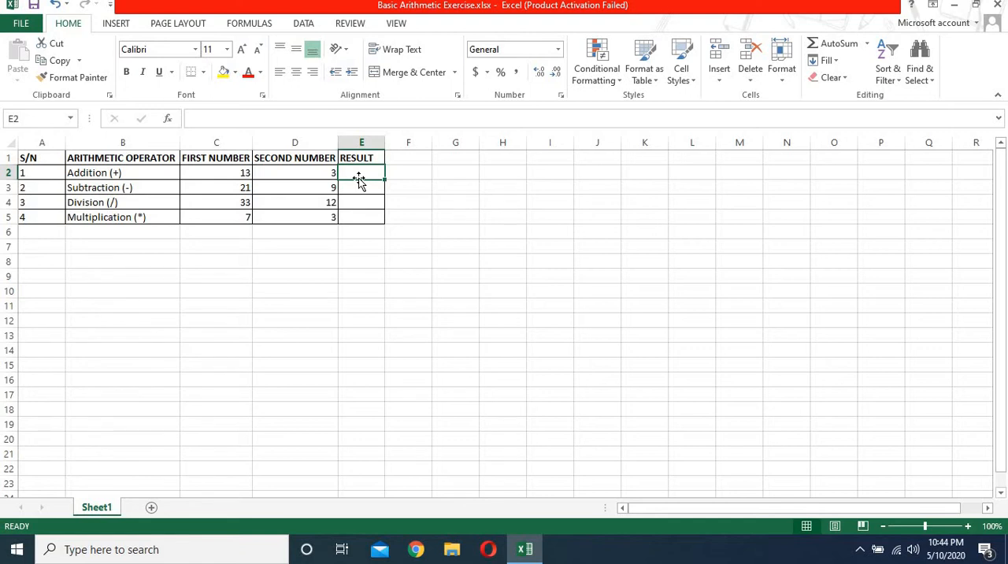
type("=")
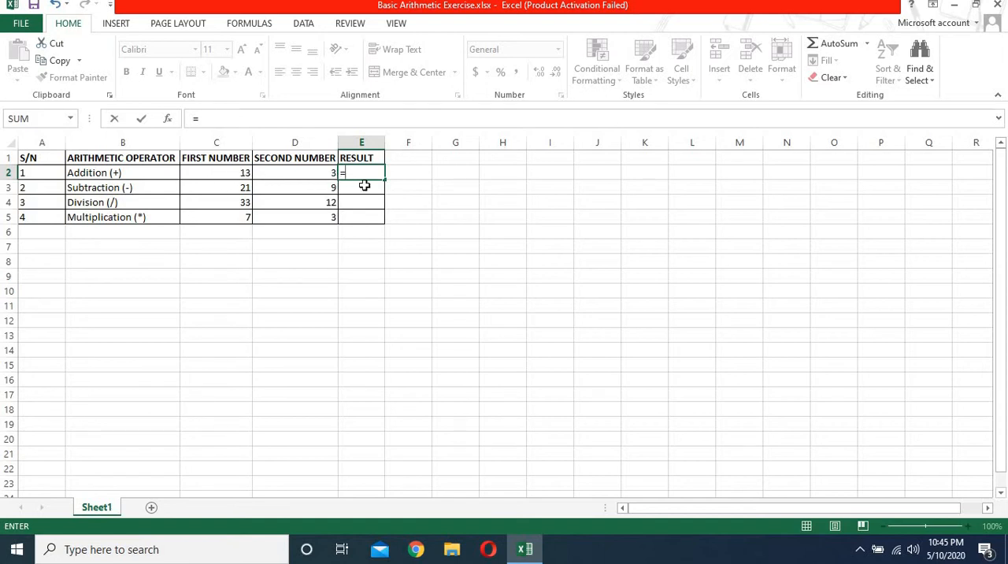
left_click(233, 172)
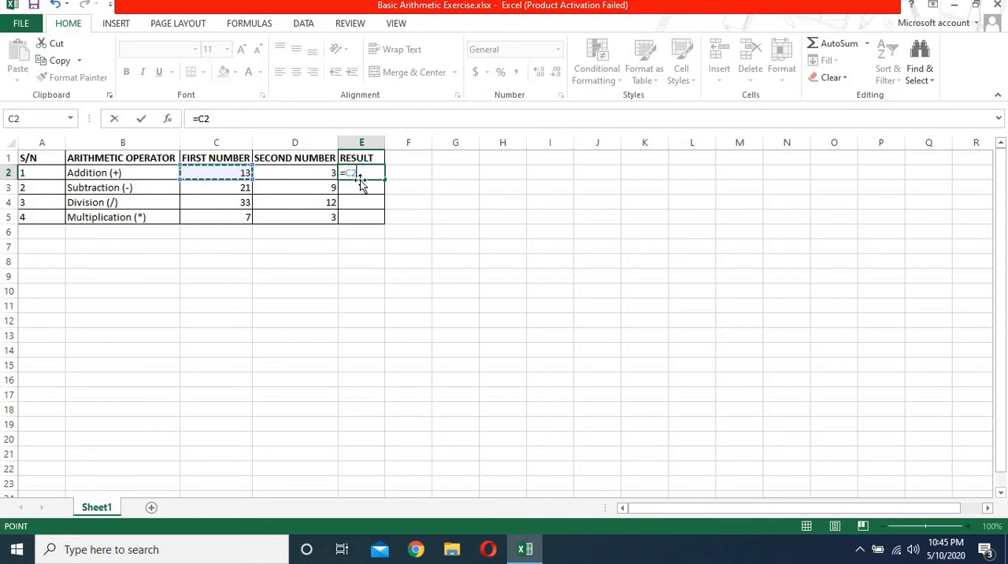
key("BackSpace")
key("BackSpace")
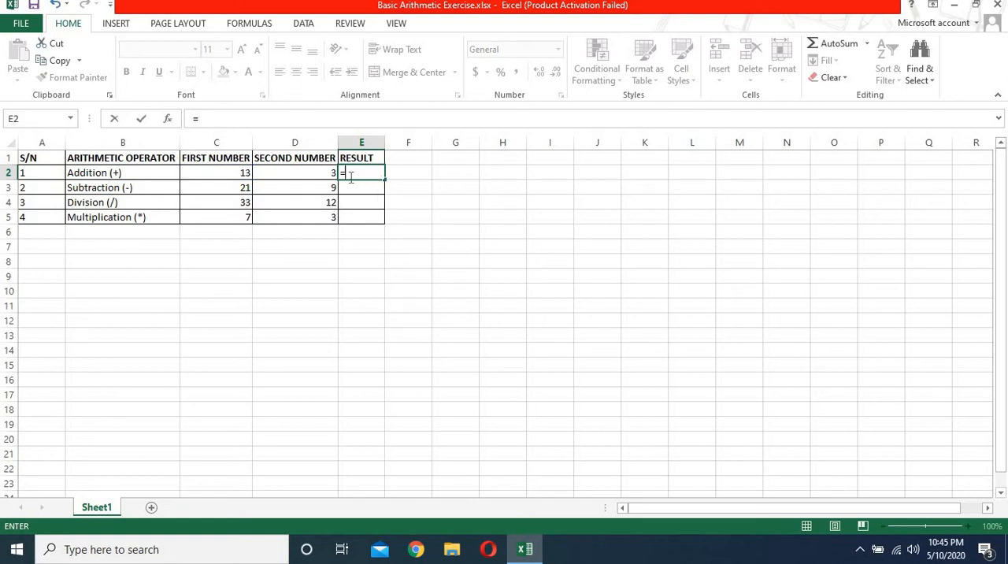
left_click(240, 188)
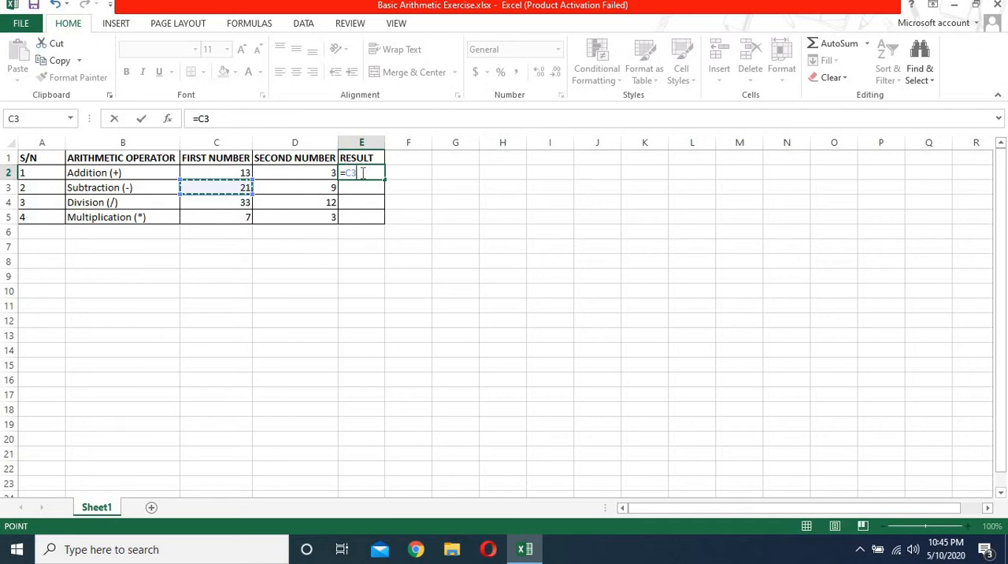
key("BackSpace")
key("BackSpace")
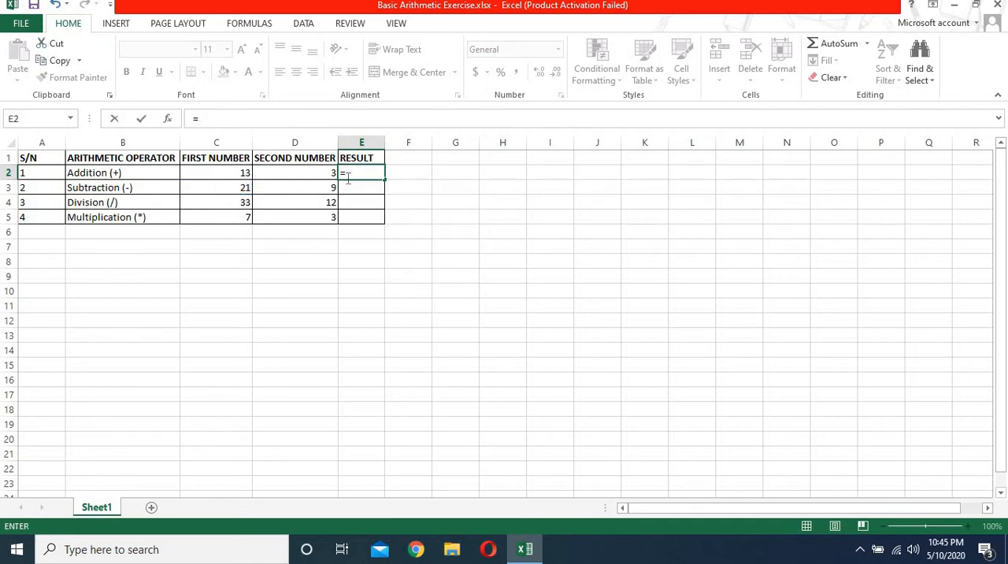
left_click(285, 237)
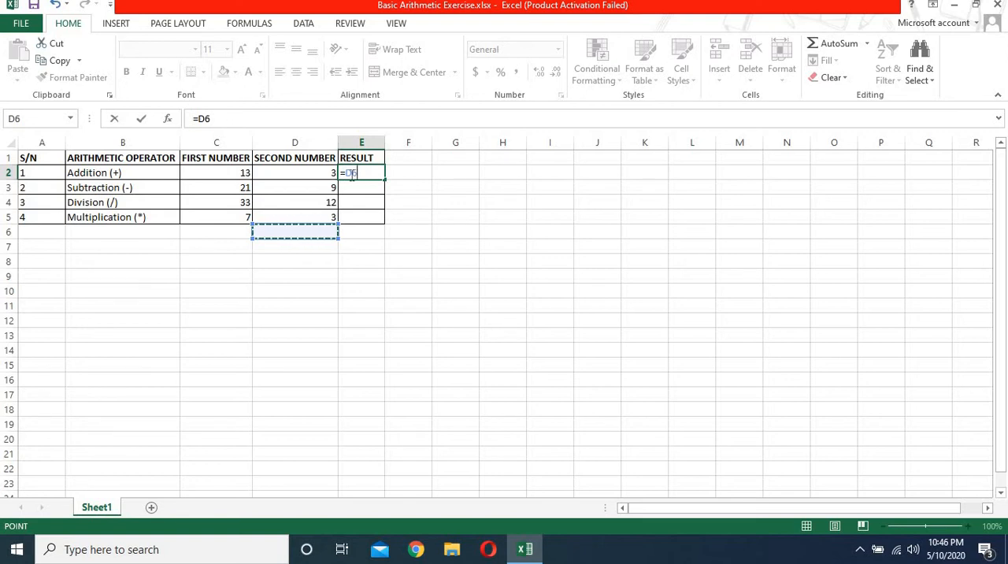
key("BackSpace")
key("BackSpace")
key("BackSpace")
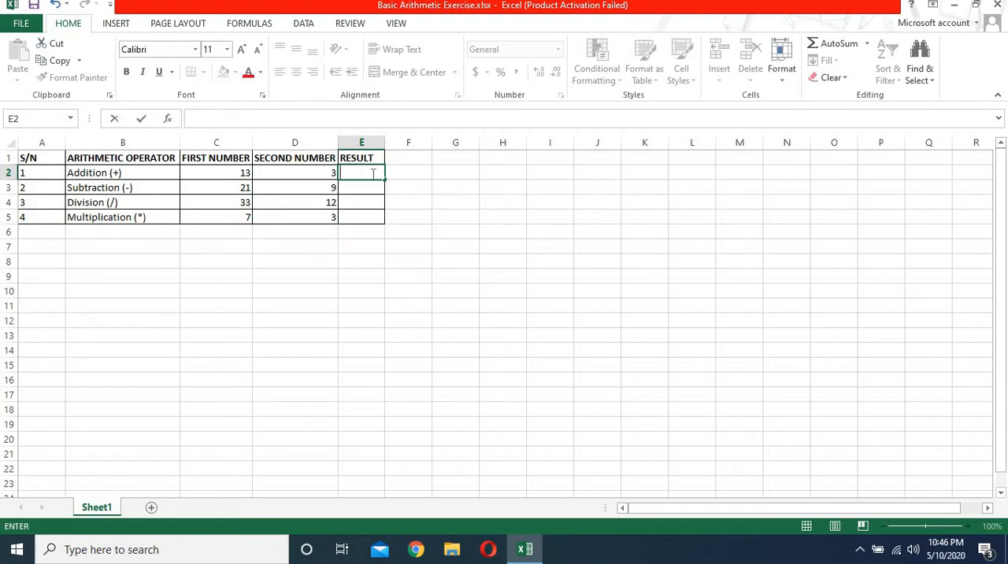
left_click(313, 188)
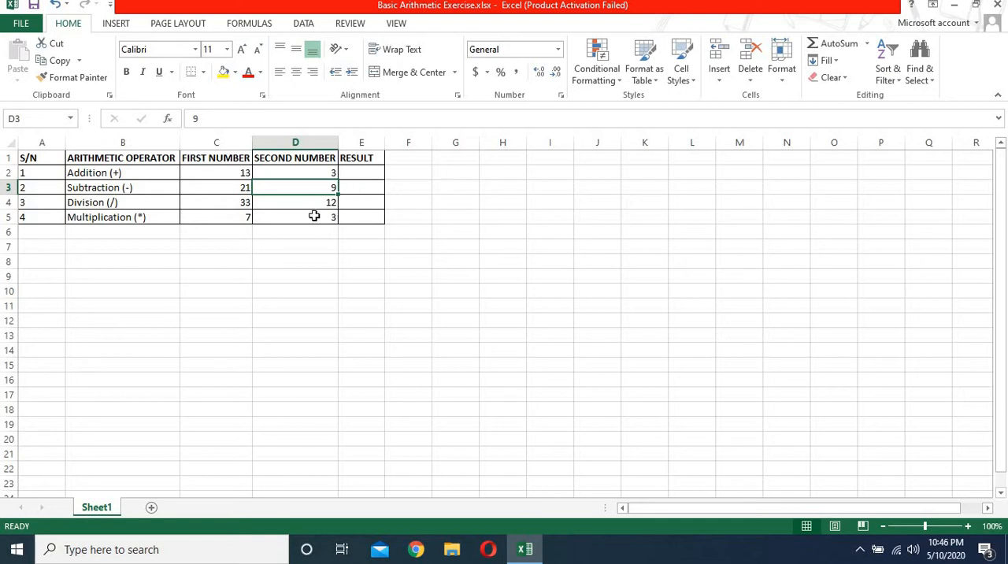
left_click(314, 216)
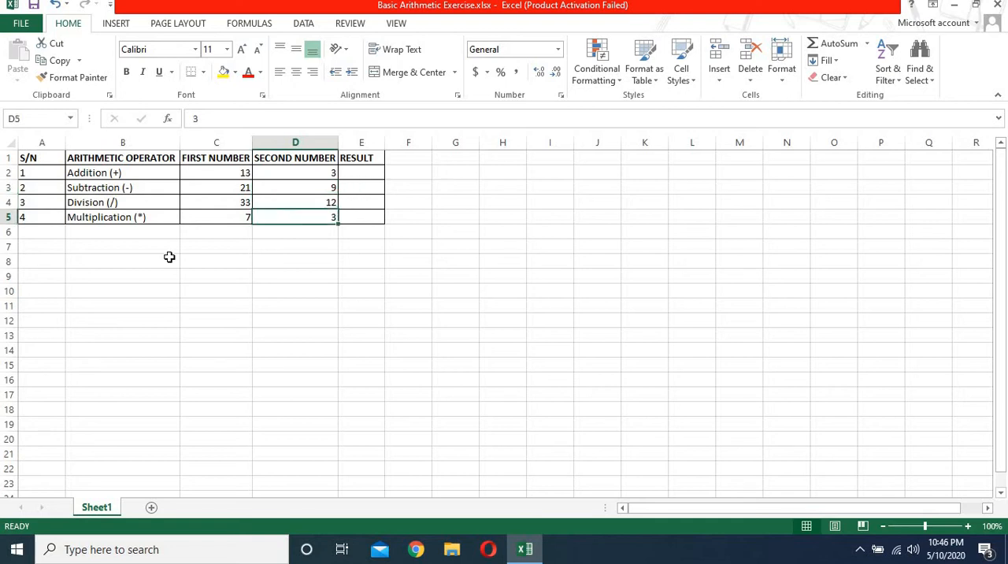
Step: Enter the formula =C2+D2 in result cell E2 of the Addition row and check the stored formula
left_click(351, 171)
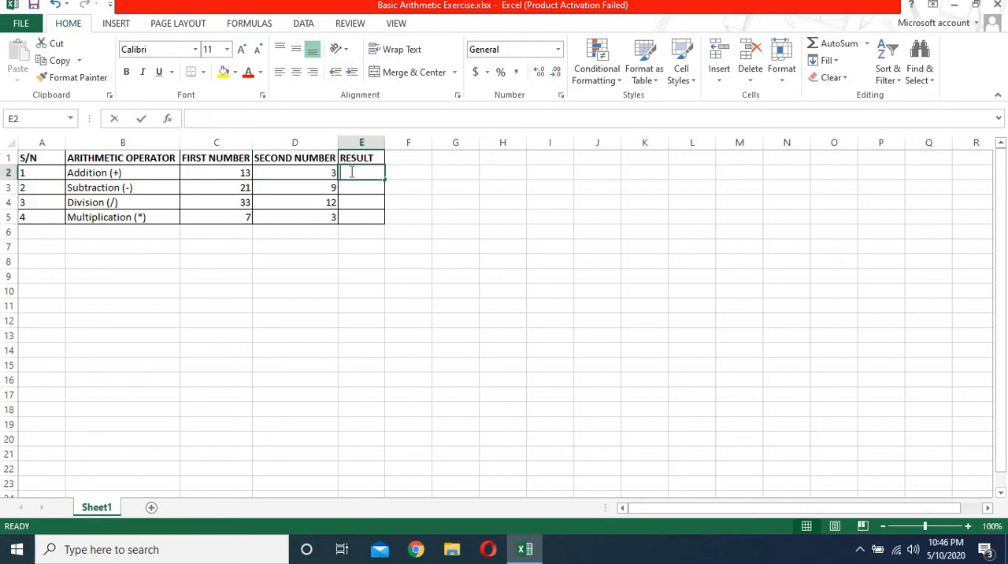
type("=")
left_click(307, 187)
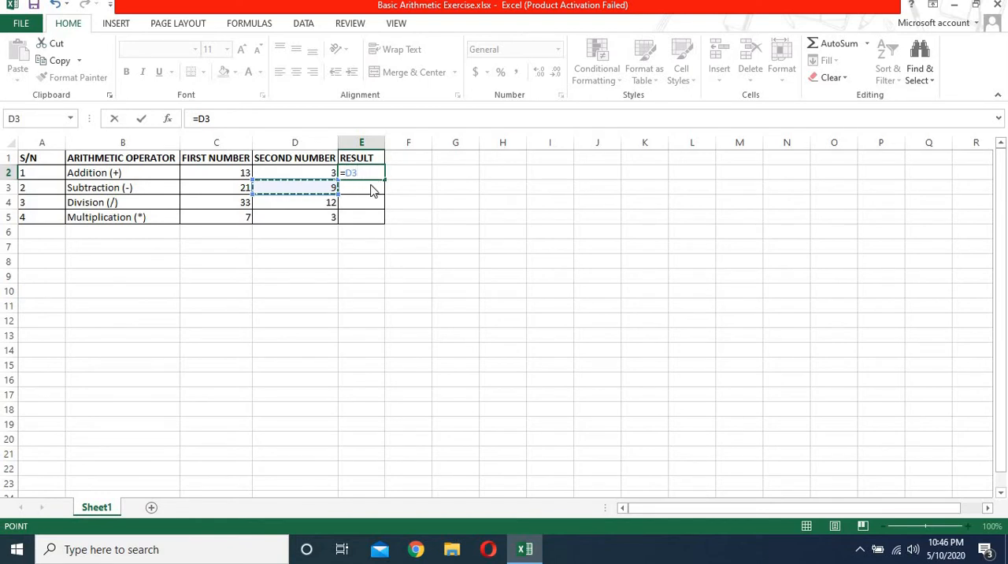
key("BackSpace")
key("BackSpace")
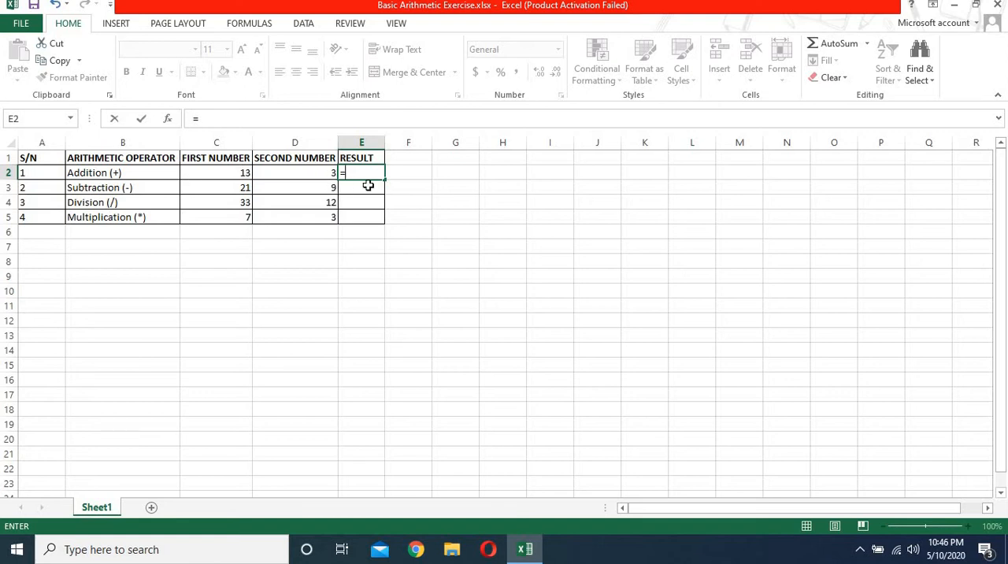
type("c2")
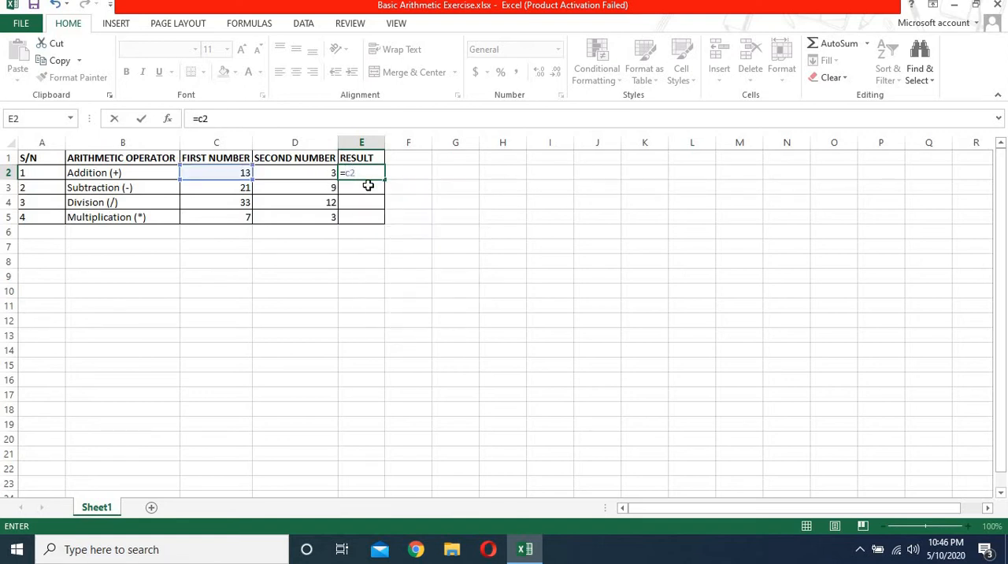
type("+d2")
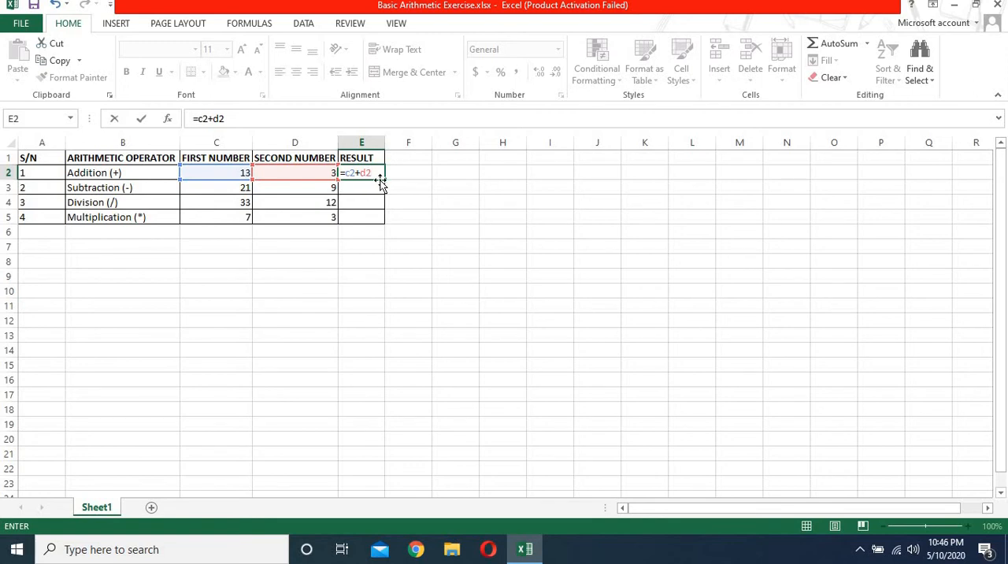
key("Return")
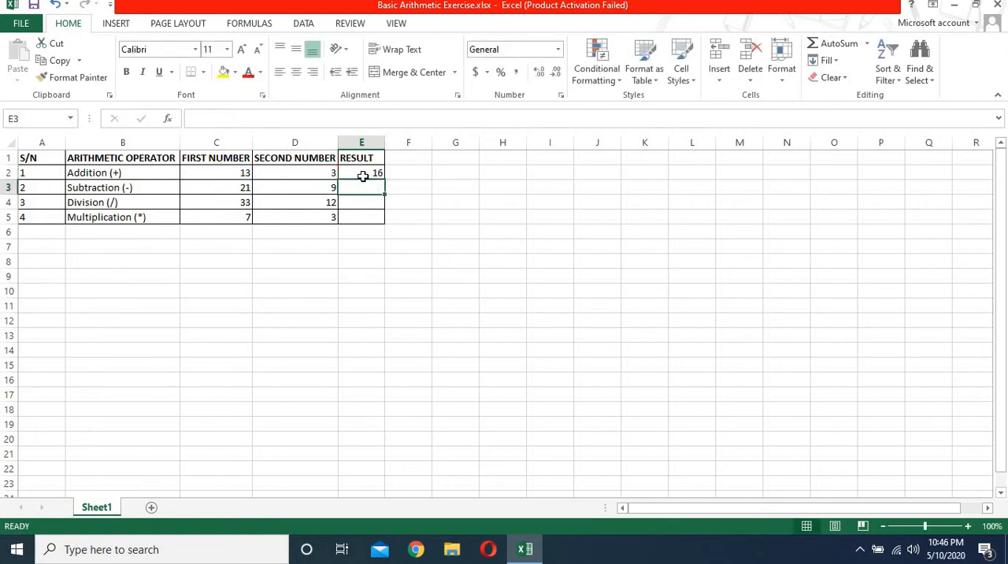
left_click(362, 175)
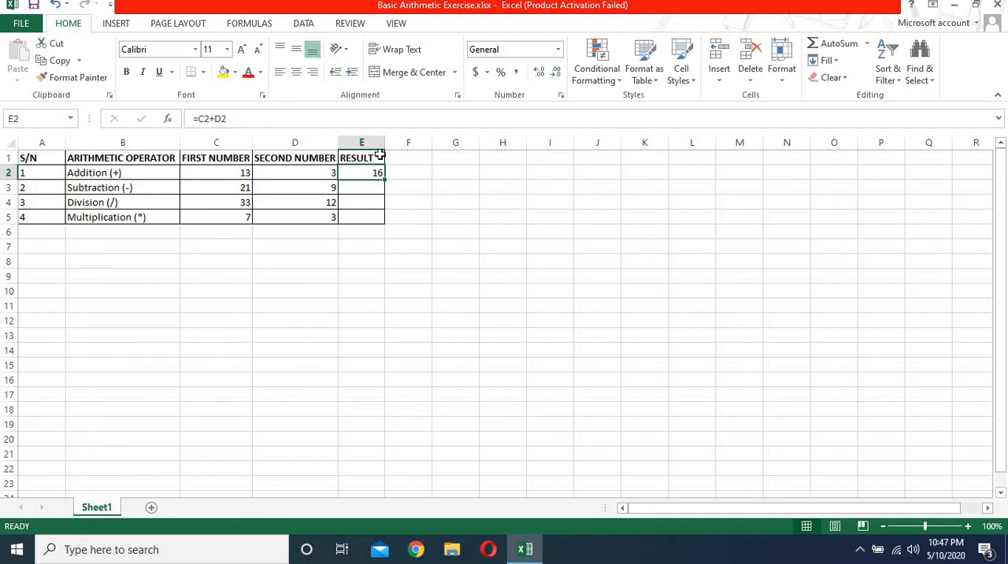
left_click(370, 188)
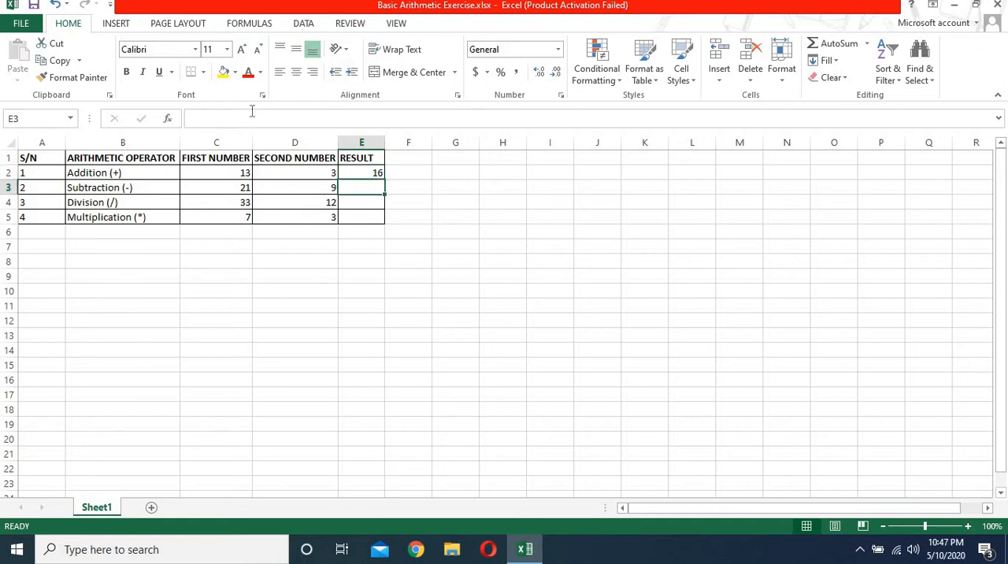
left_click(360, 171)
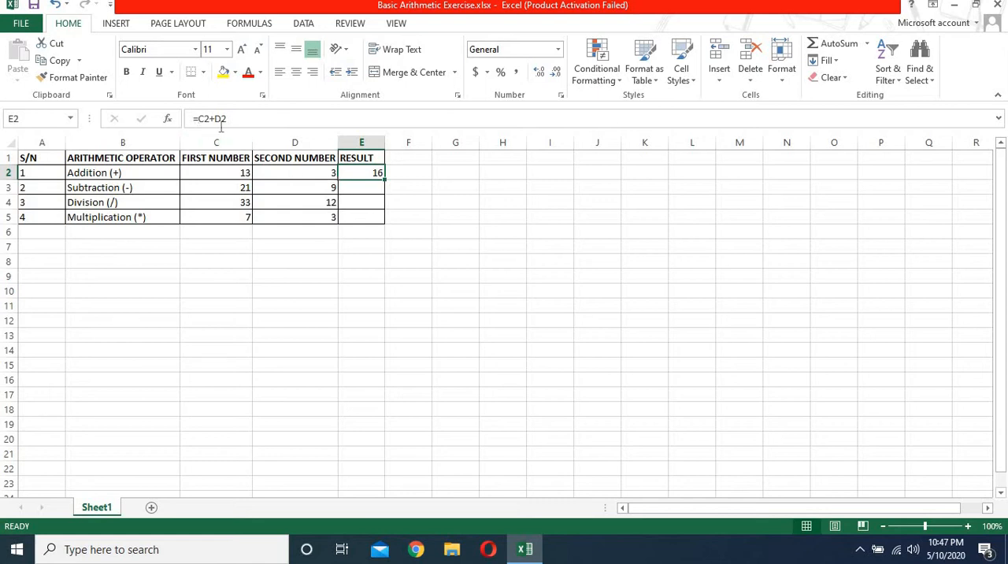
Step: Enter c2+d2 without an equals sign in cell F2, beside the Addition result
left_click(409, 177)
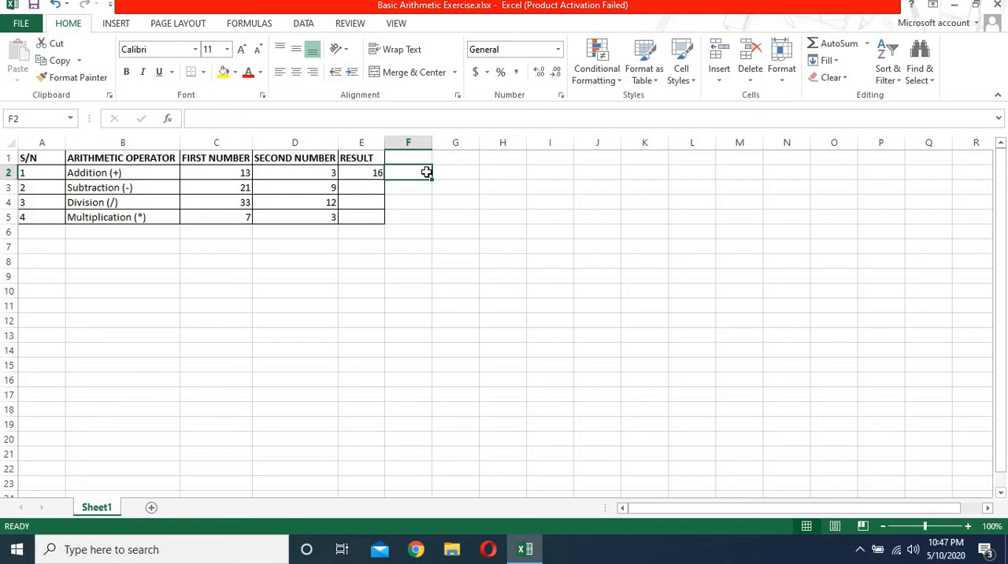
type("d2")
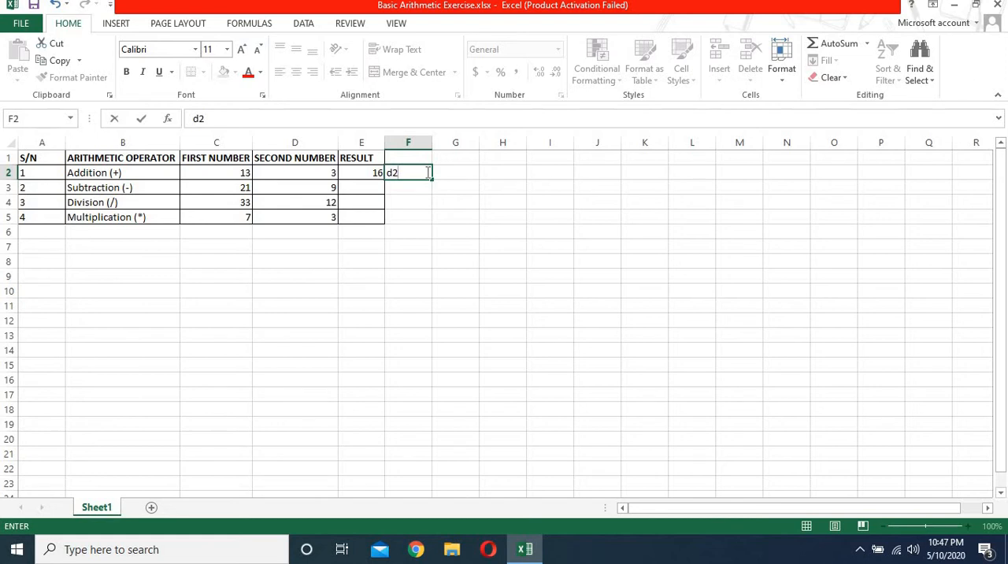
key("BackSpace")
key("BackSpace")
type("c2=d")
type("2")
key("BackSpace")
key("BackSpace")
key("BackSpace")
type("+d2")
key("Return")
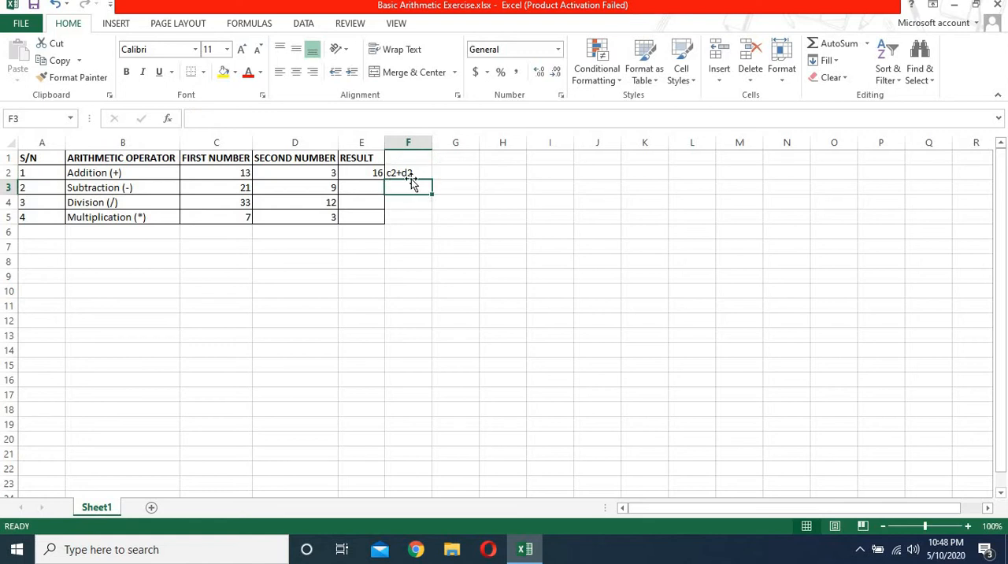
Step: Add the missing equals sign in cell F2 so that it holds the formula =C2+D2
left_click(426, 171)
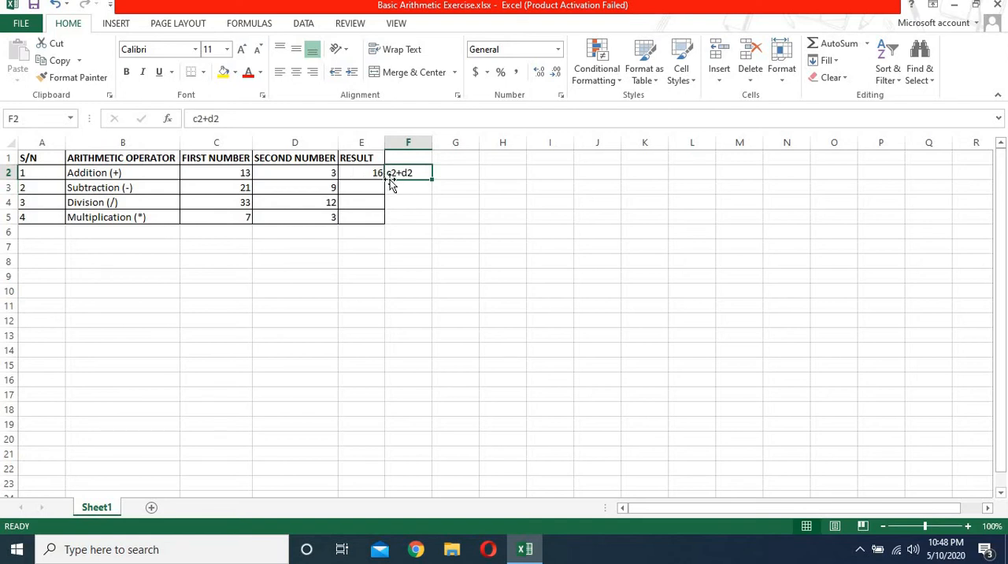
double_click(388, 171)
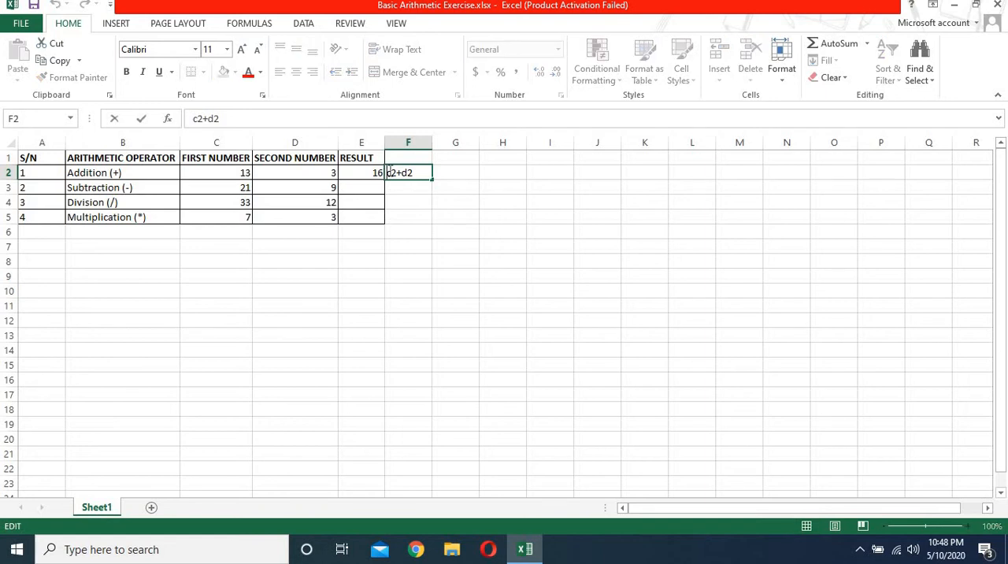
type("=")
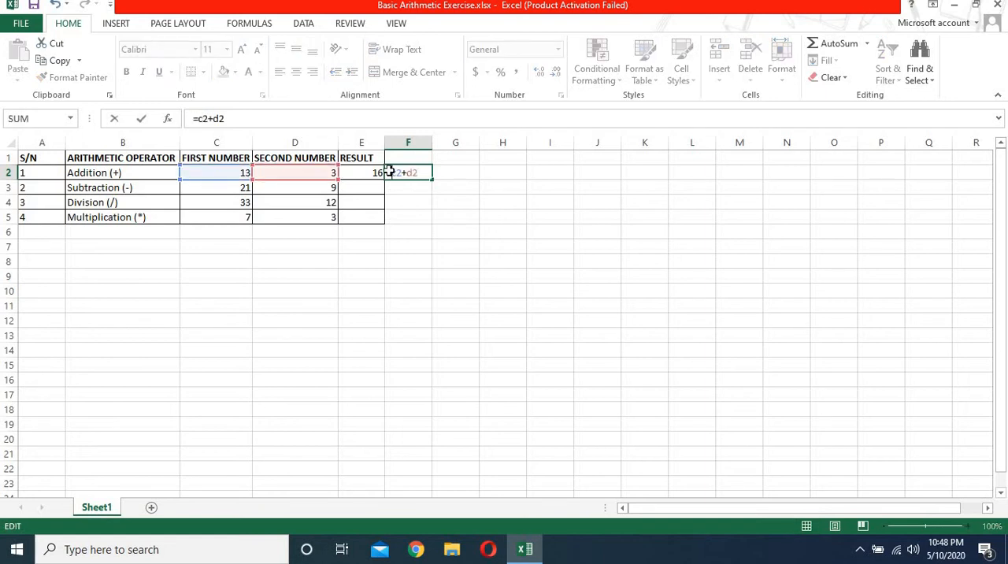
key("Return")
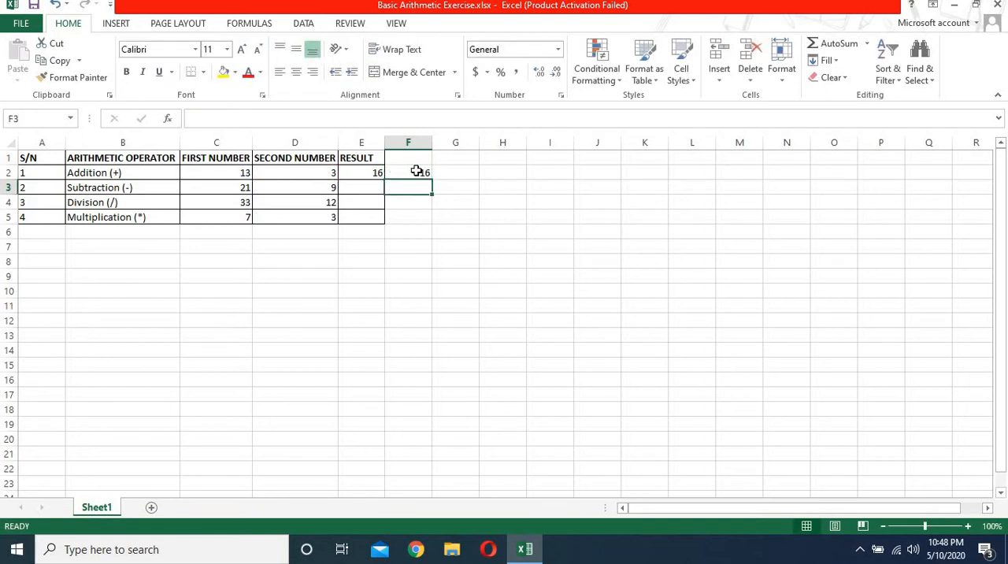
left_click(417, 171)
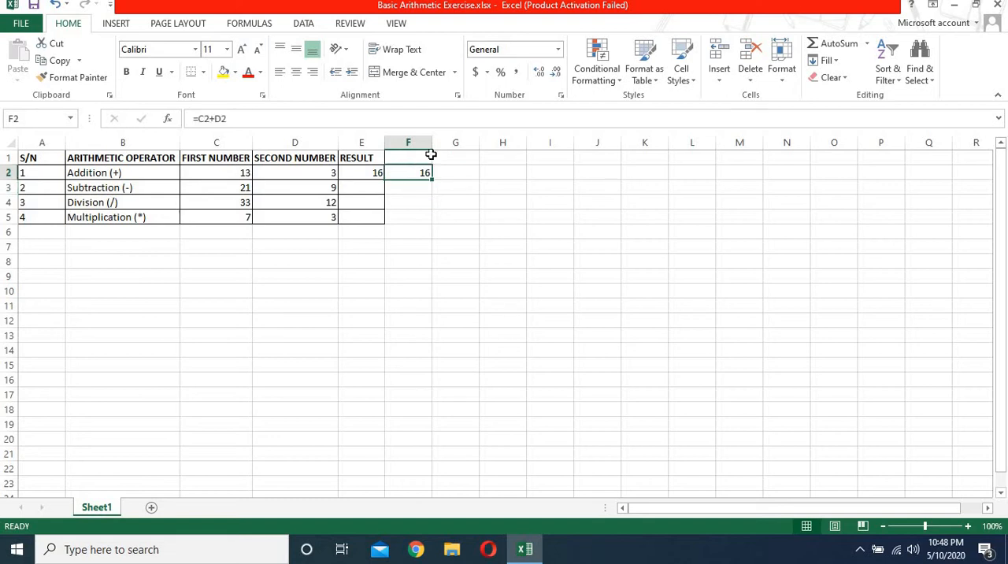
Step: Clear the test formula in column F by filling the empty cell F1 down to F5
left_click(428, 158)
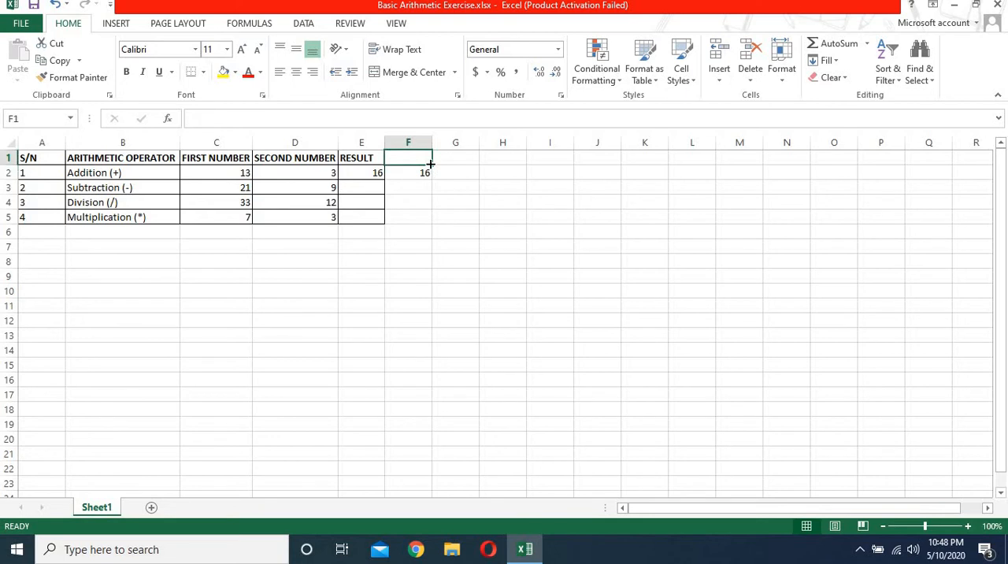
left_click_drag(431, 163, 427, 218)
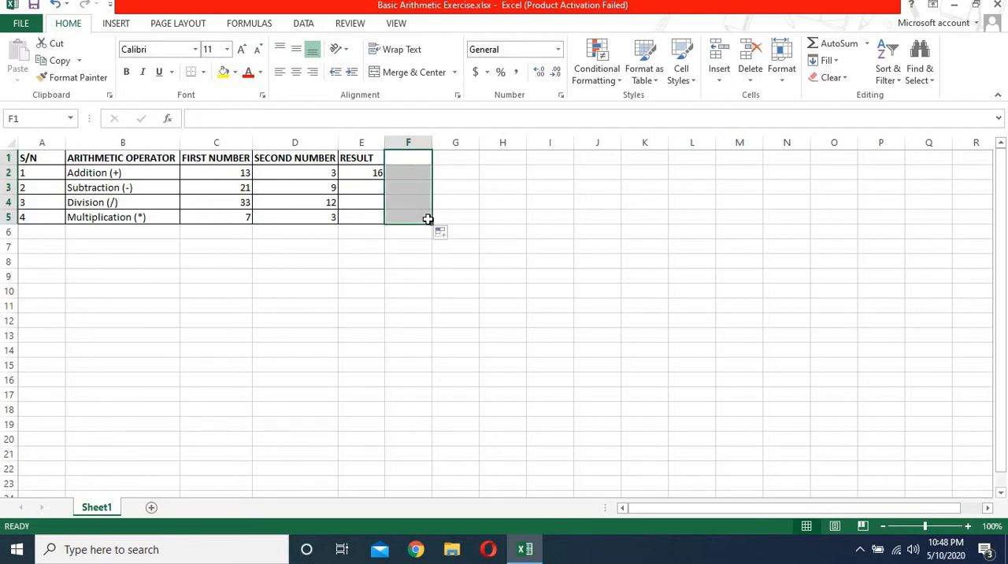
Step: Enter the formula =C3-D3 in result cell E3 of the Subtraction row
left_click(366, 189)
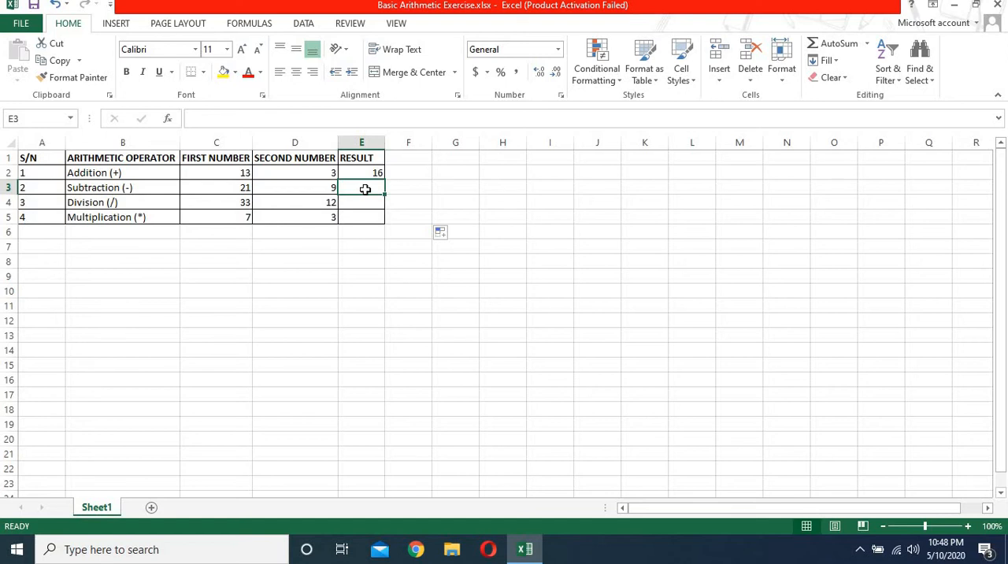
type("=")
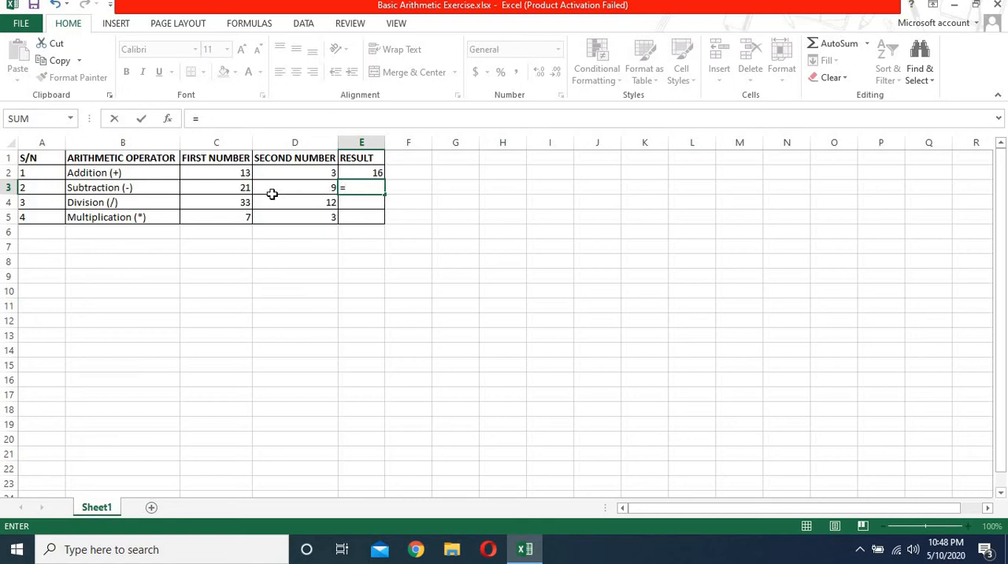
left_click(235, 188)
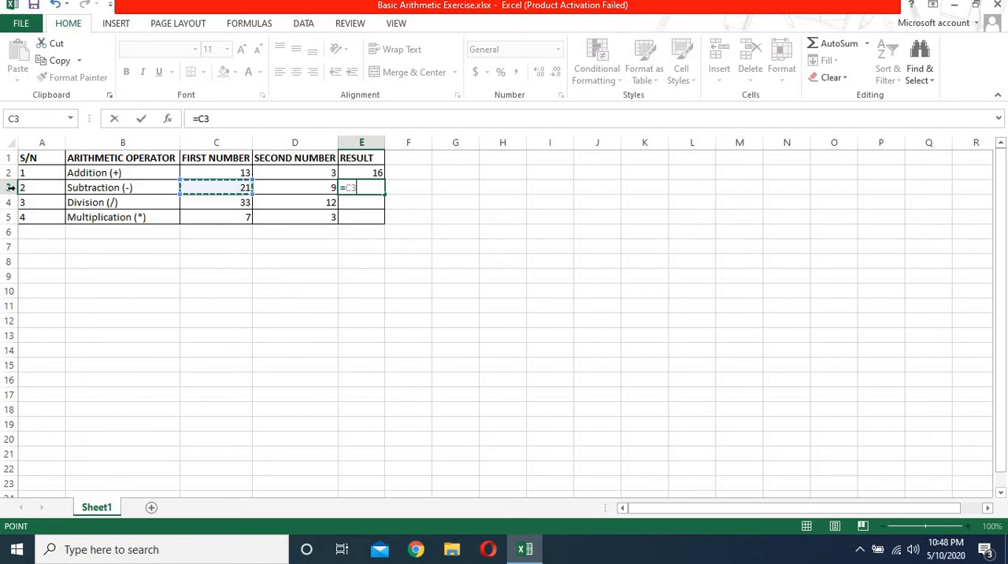
type("-")
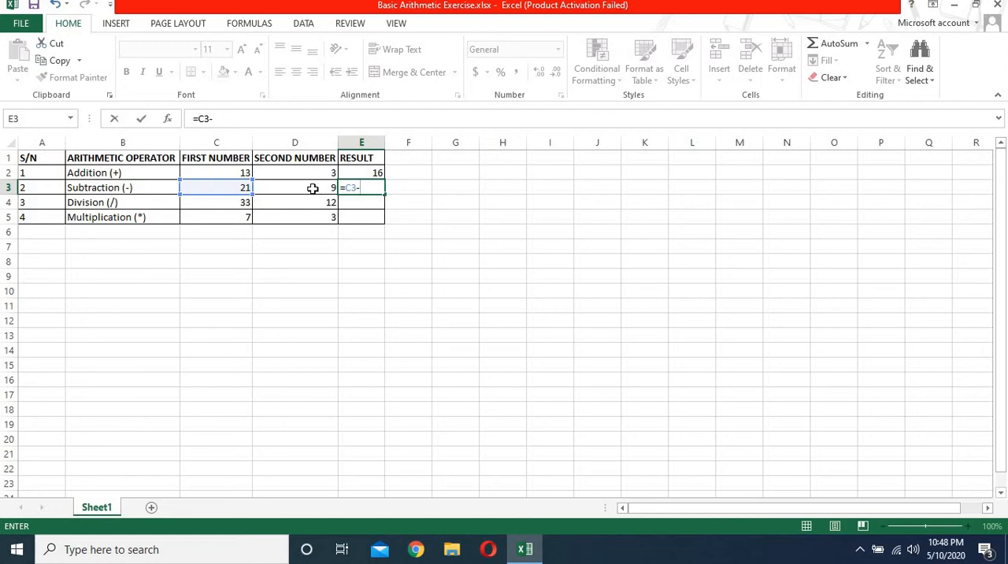
left_click(313, 189)
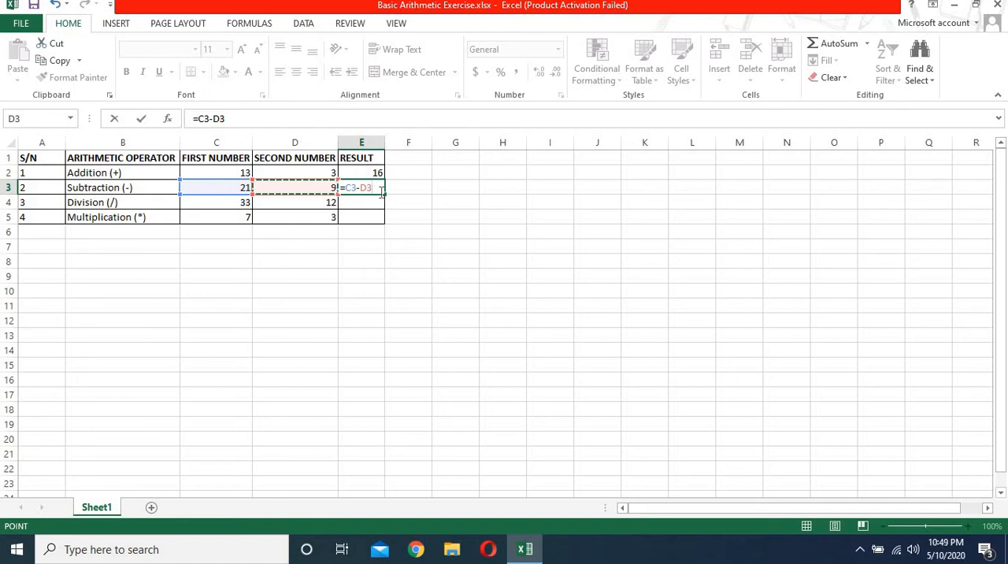
key("Return")
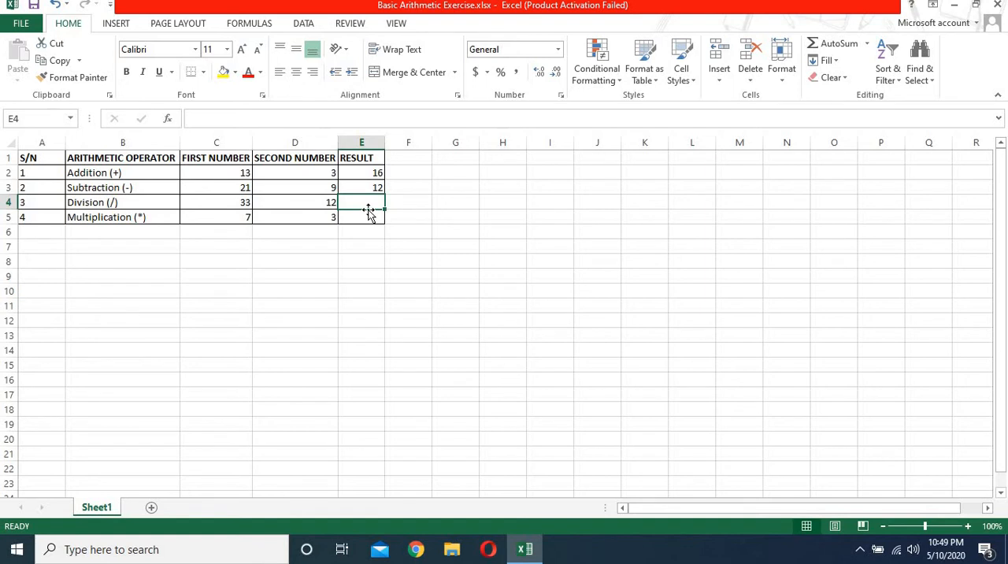
Step: Enter the formula =C4/D4 in result cell E4 of the Division row
type("=")
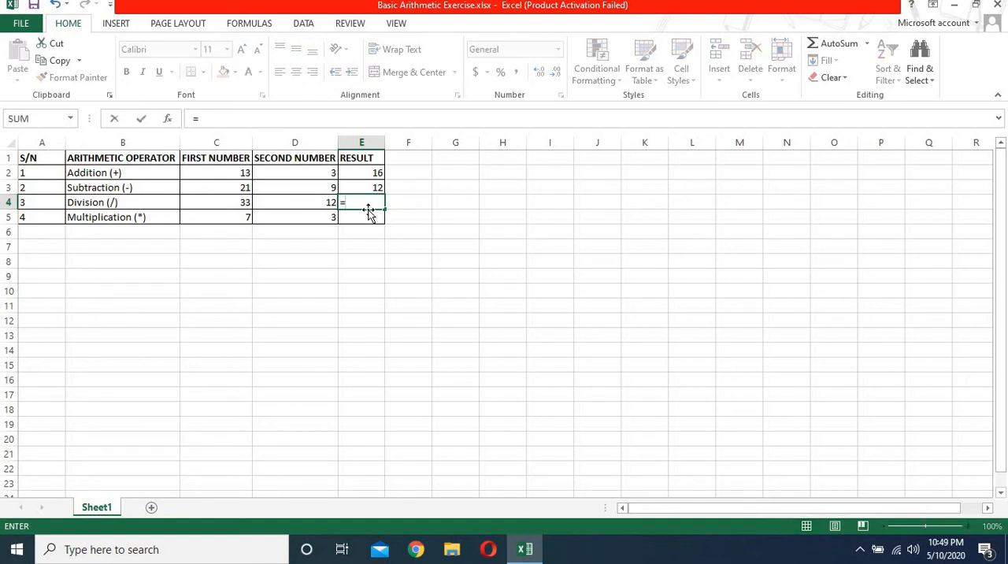
left_click(234, 203)
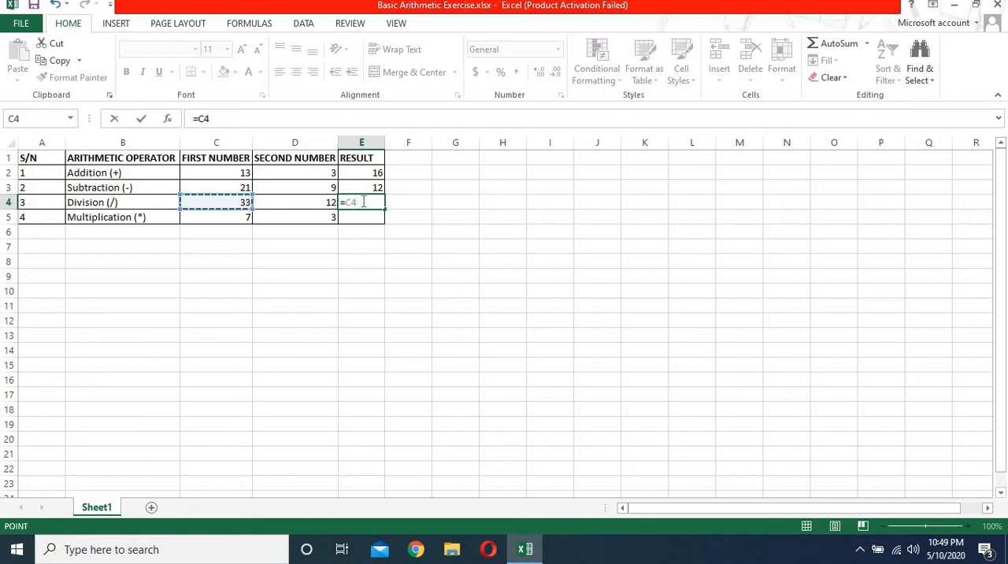
type("/")
left_click(315, 202)
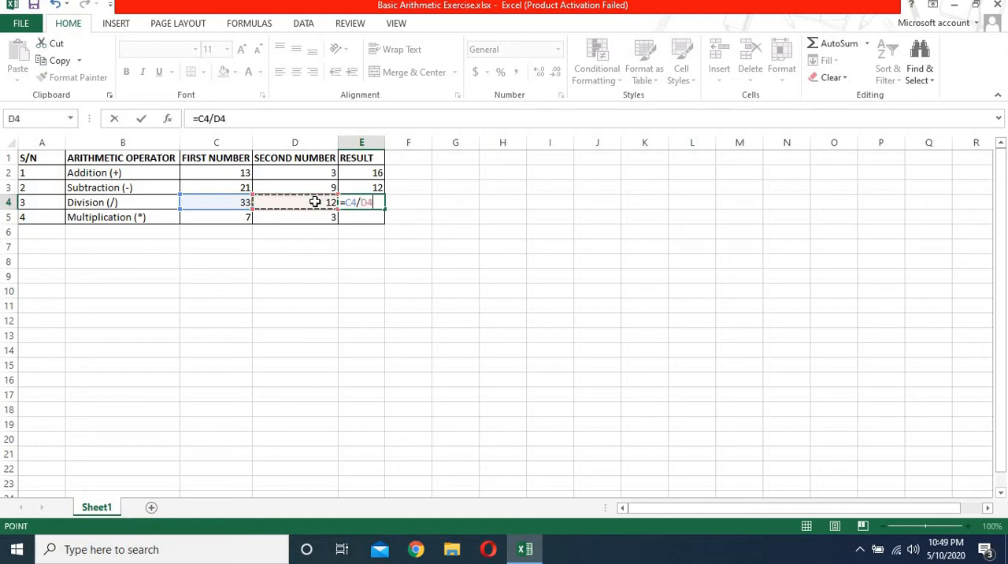
key("Return")
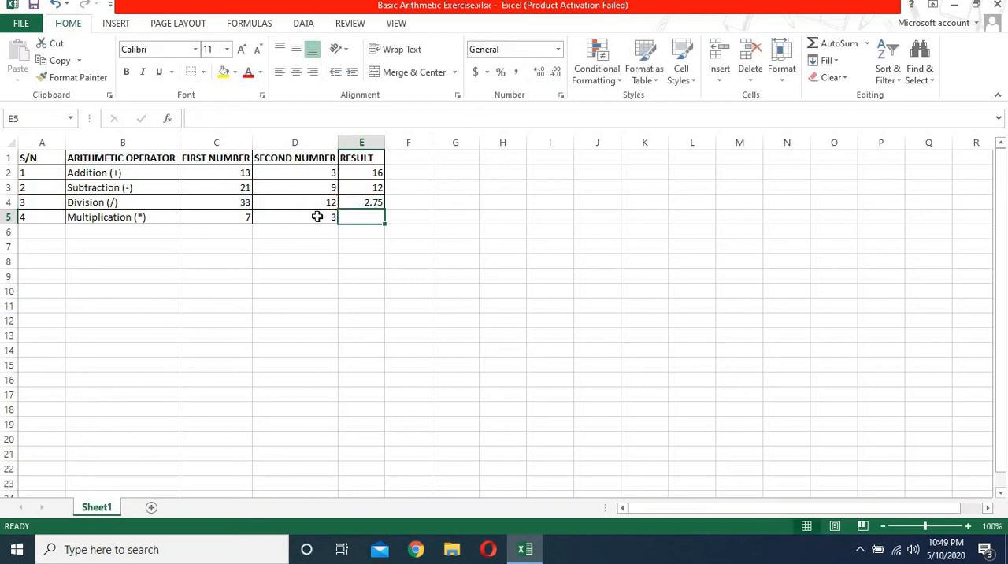
Step: Enter the formula =C5*D5 in result cell E5 of the Multiplication row
type("=")
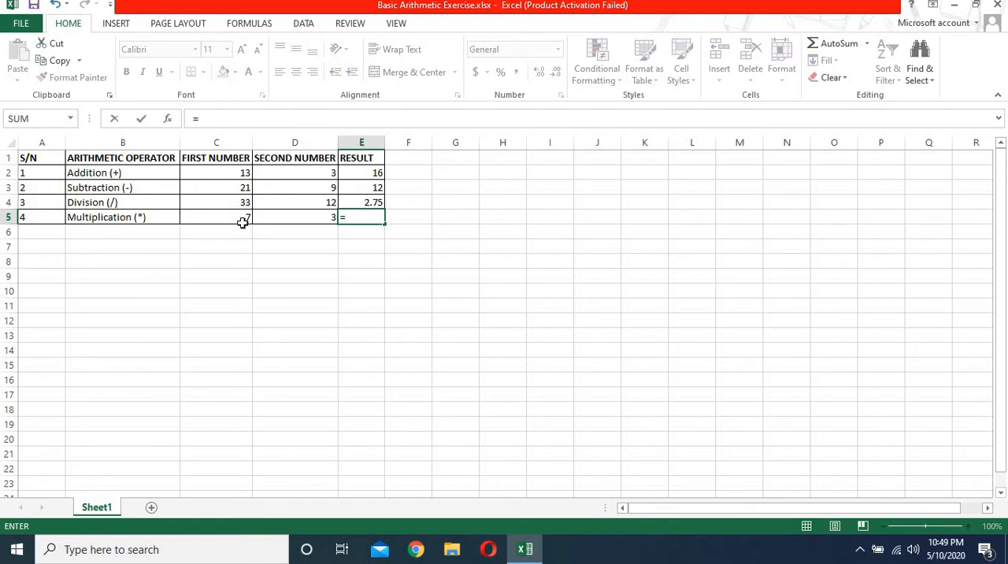
type("c")
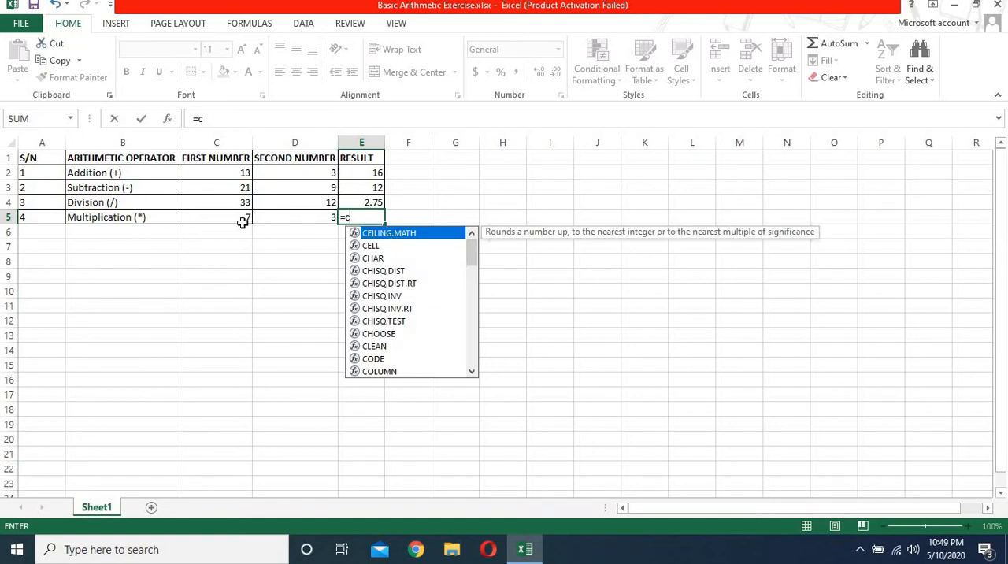
type("5")
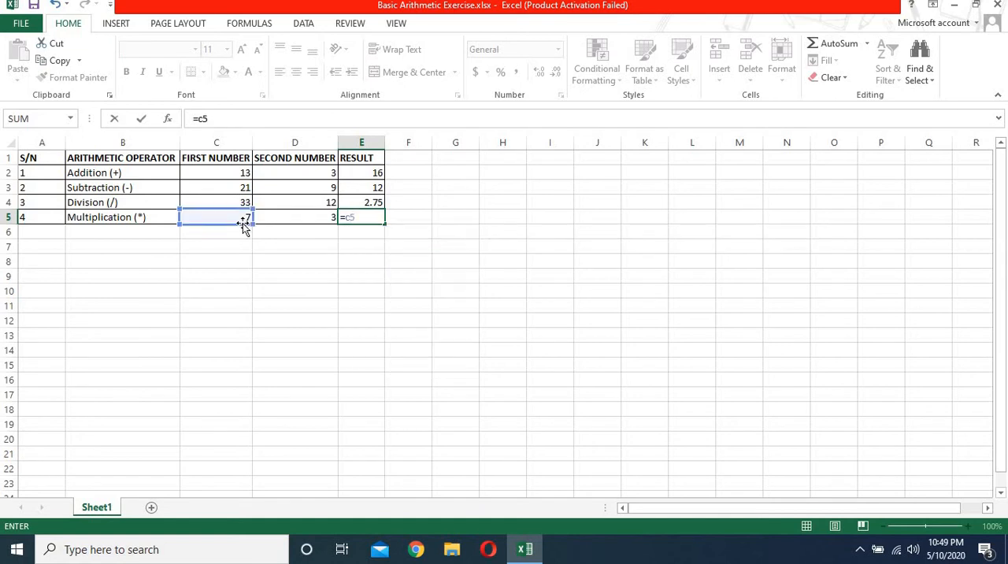
type("*")
type("d5")
key("Return")
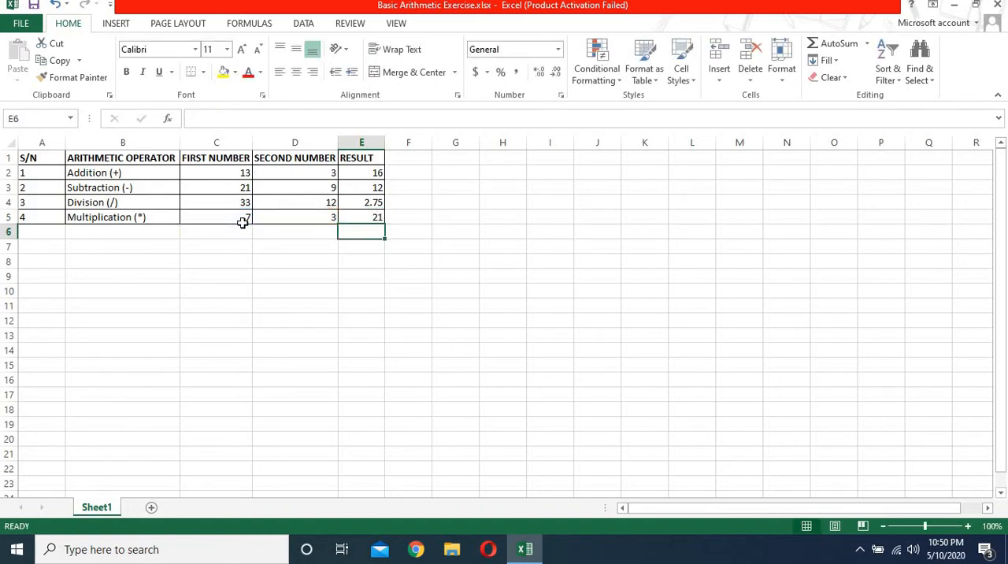
left_click(397, 217)
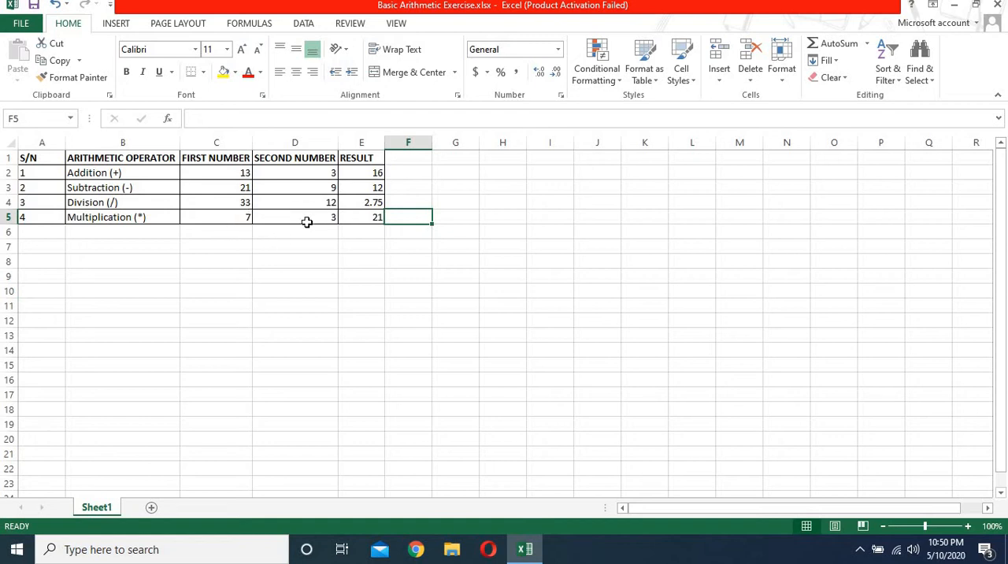
Step: Enter the formula =C2-C5 in cell C6, below the first numbers, to subtract cells within one column
left_click(233, 226)
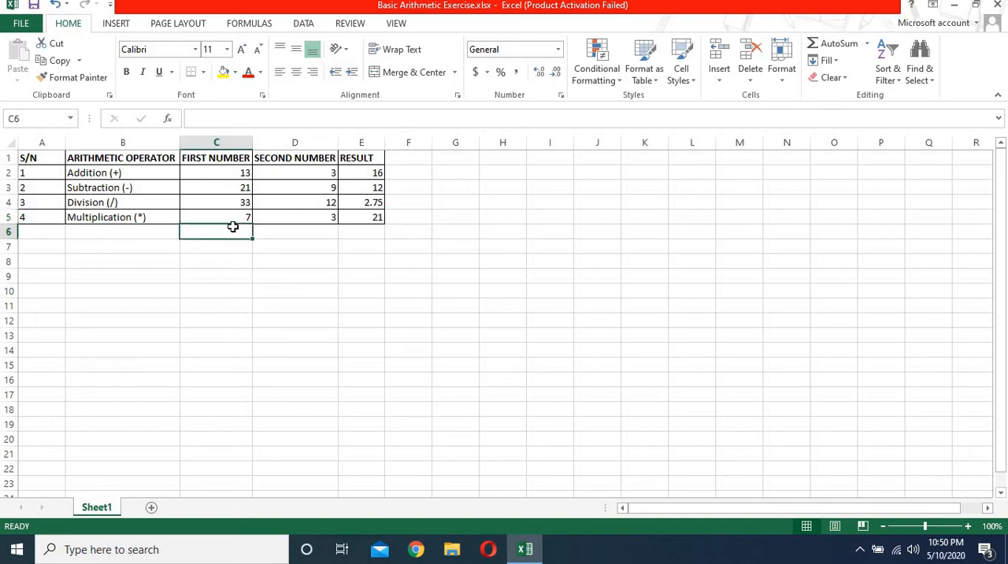
type("=")
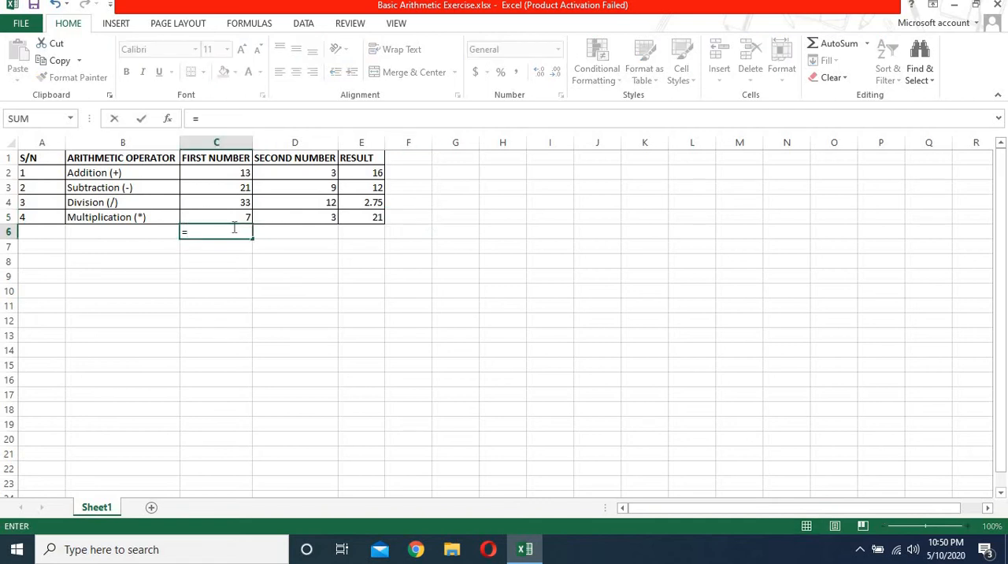
type("c2")
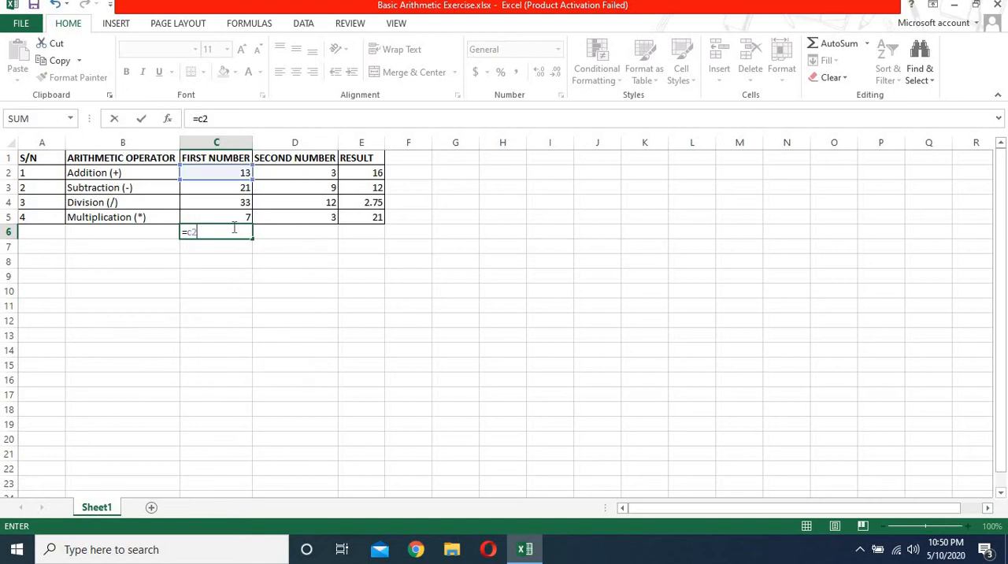
type("-c5")
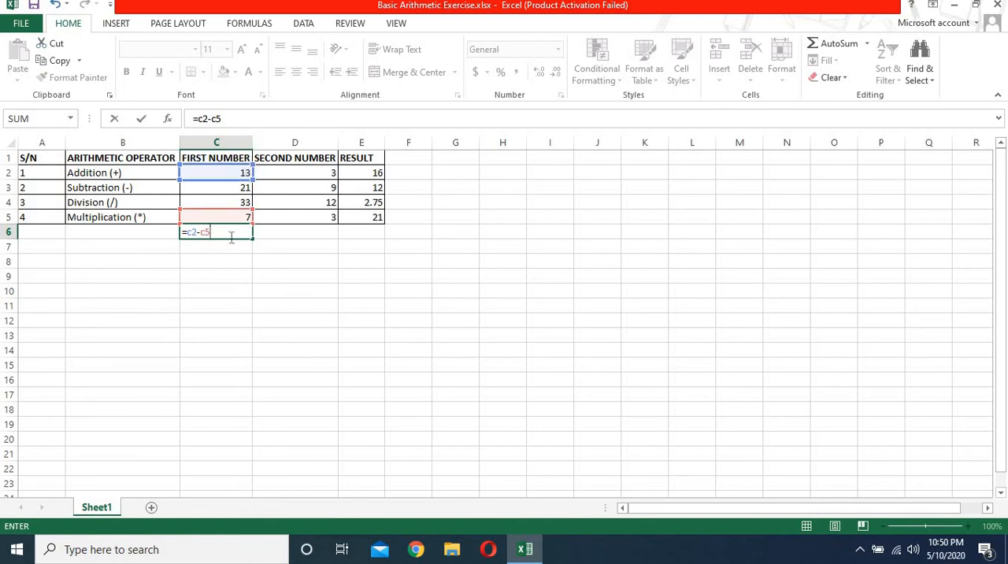
key("Return")
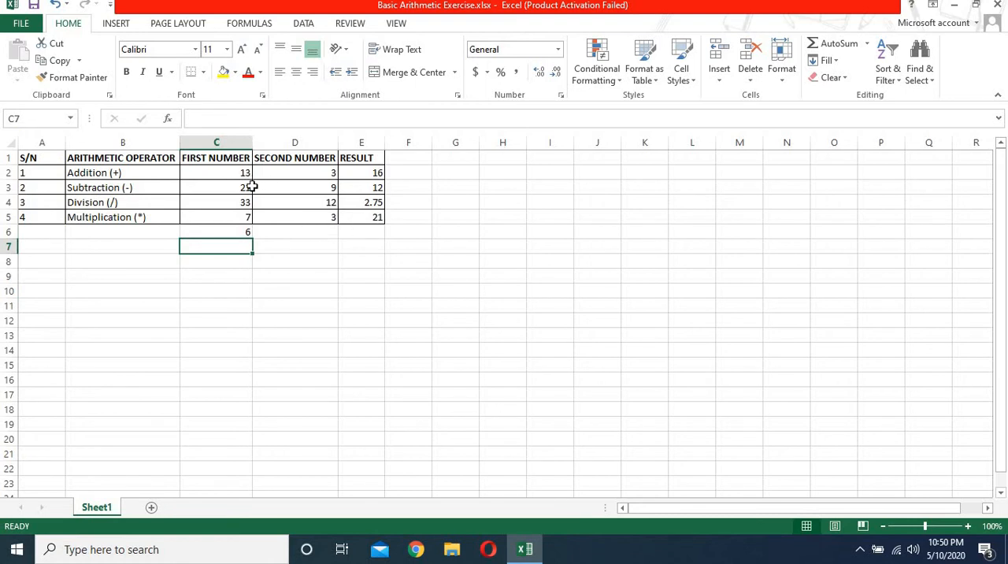
Step: Enter the formula =C2-D4 in cell D6, below the second numbers, to subtract cells from different rows and columns
left_click(299, 231)
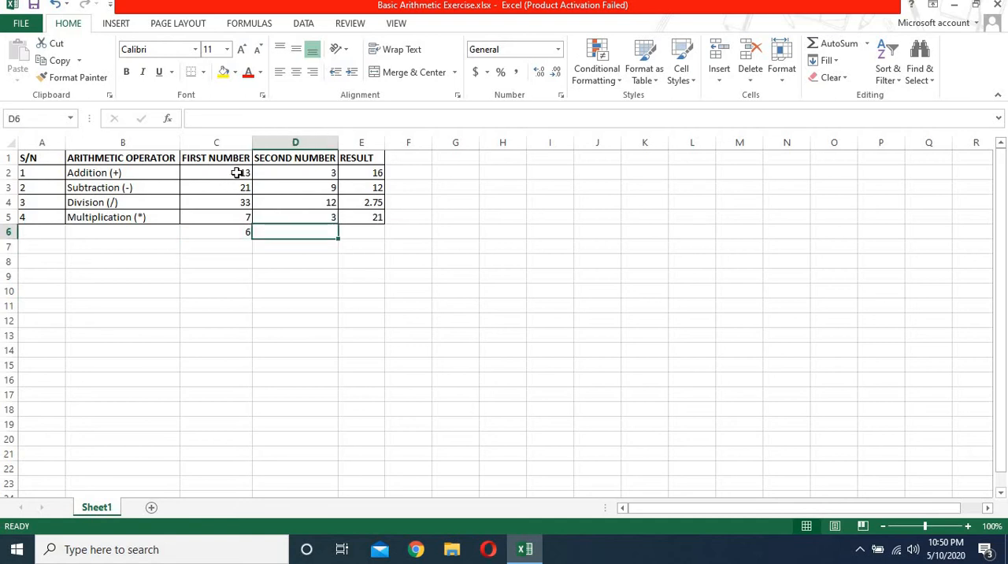
left_click(236, 173)
left_click(312, 218)
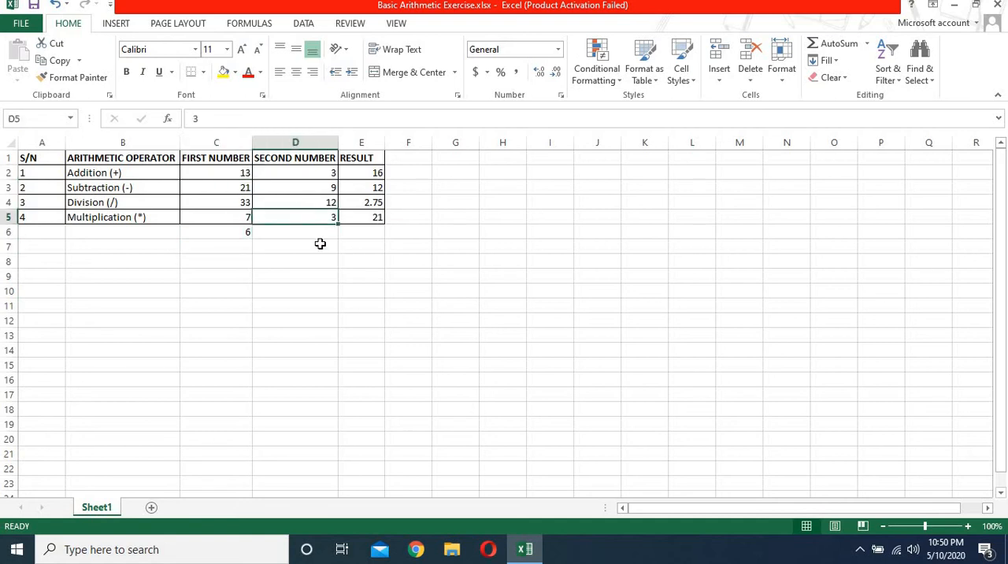
left_click(327, 232)
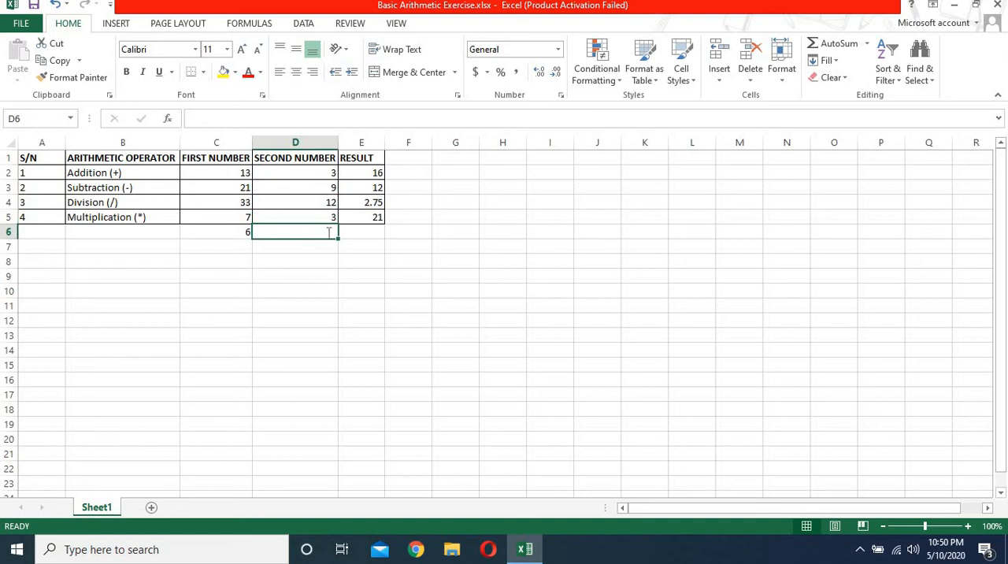
type("=")
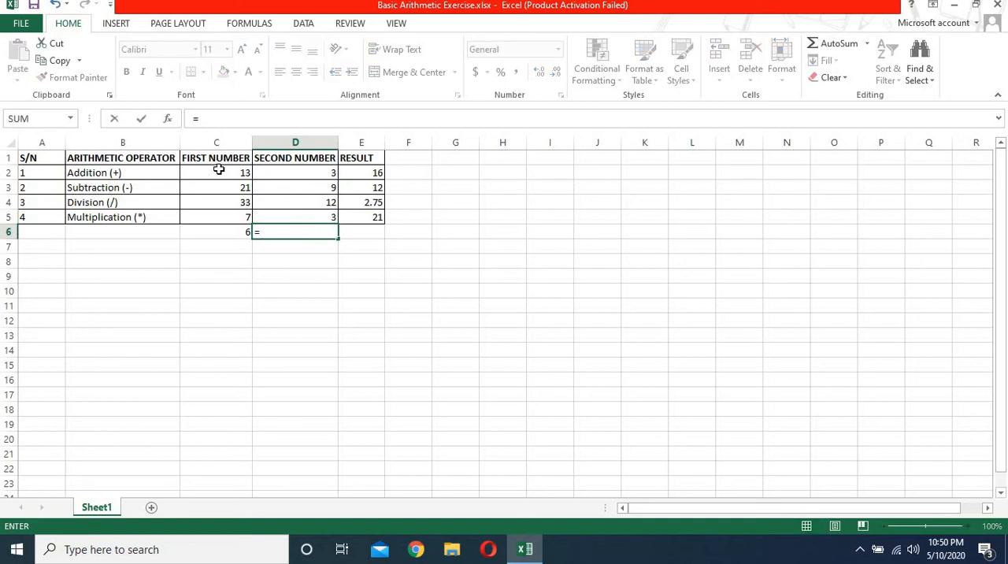
type("c2")
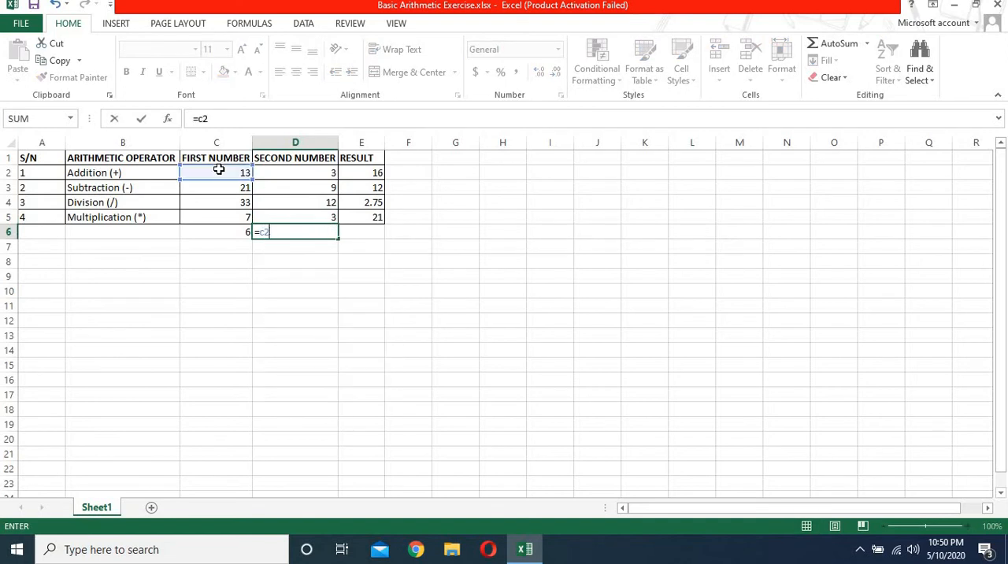
type("-")
left_click(327, 205)
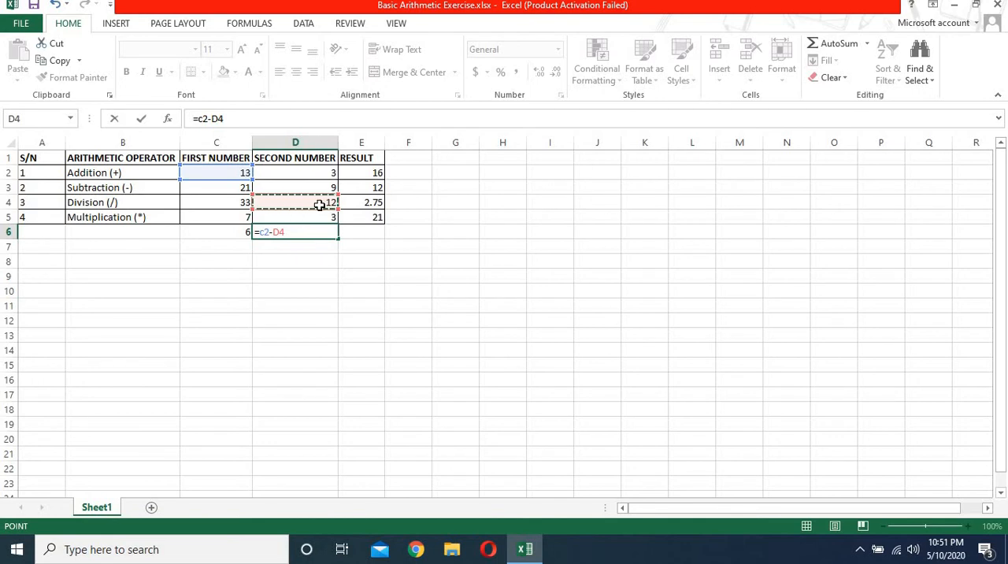
key("Return")
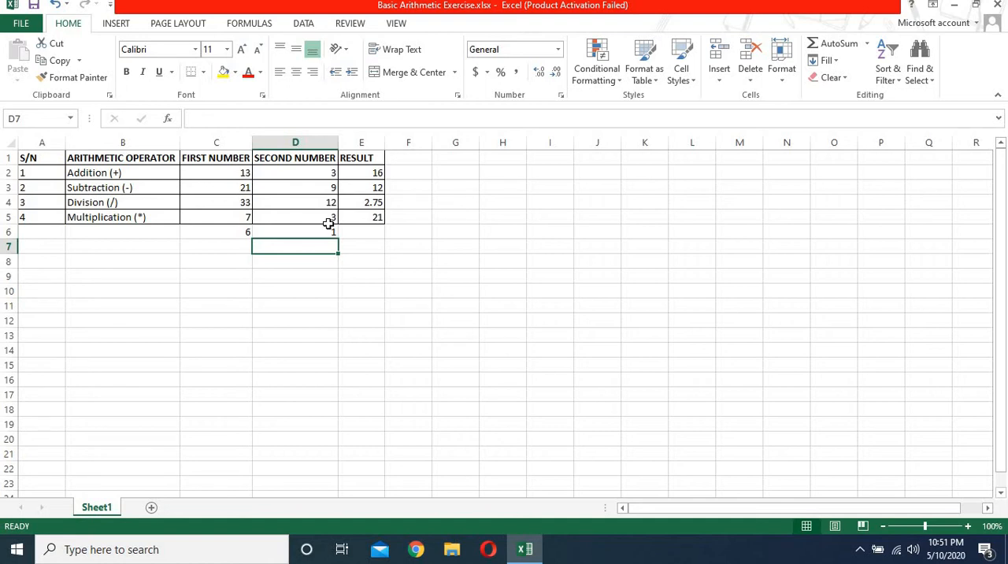
Step: Enter the numbers 6, 8, 9 and 23 in cells F2 to I2, beside the Addition result
left_click(419, 181)
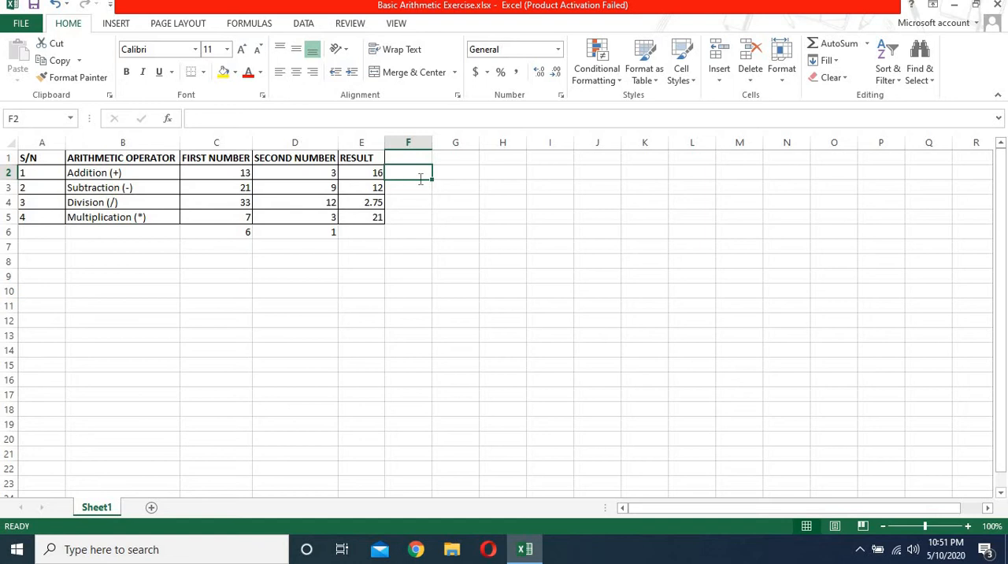
type("6")
key("Tab")
type("8")
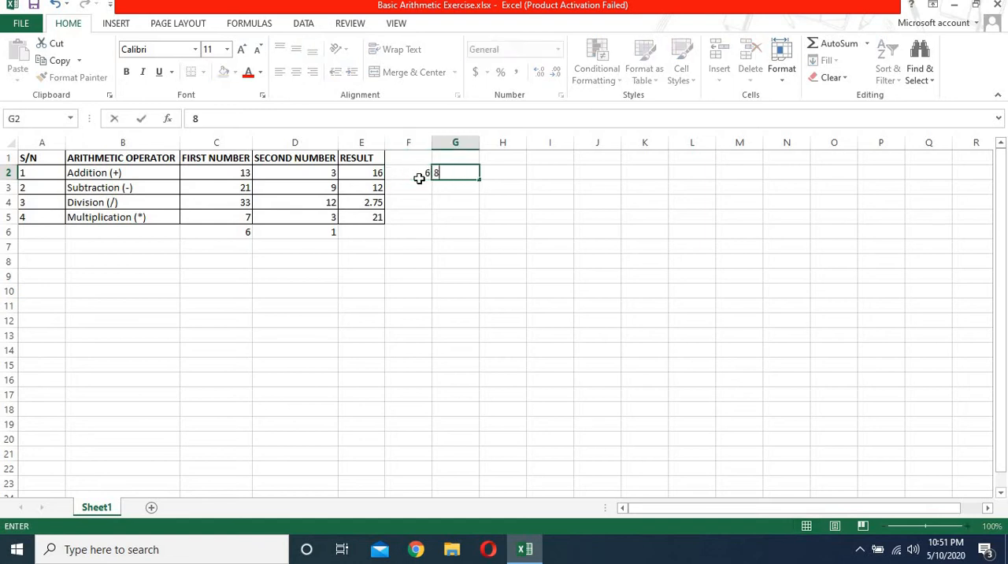
key("Tab")
type("9")
key("Tab")
type("0")
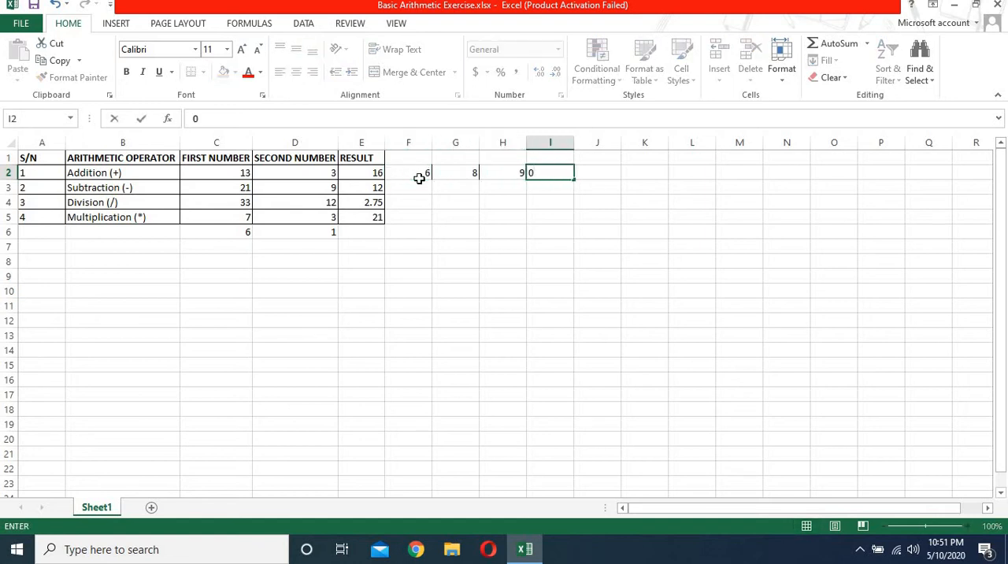
key("BackSpace")
type("23")
left_click(589, 177)
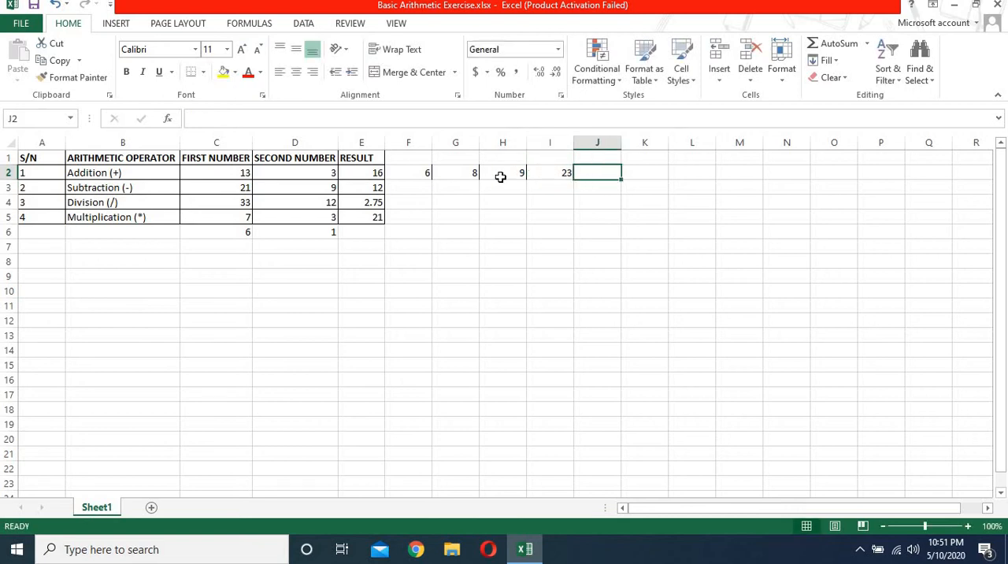
Step: Examine the contents of the Addition row cell by cell from C2 to J2, including the formula in E2
left_click(245, 174)
left_click(335, 172)
left_click(366, 172)
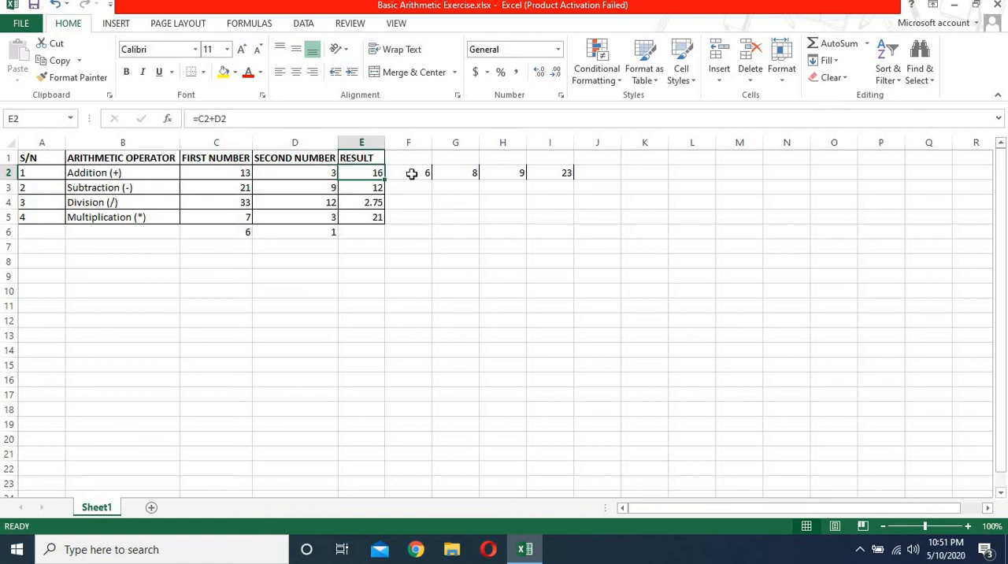
left_click(411, 173)
left_click(465, 172)
left_click(517, 176)
left_click(559, 174)
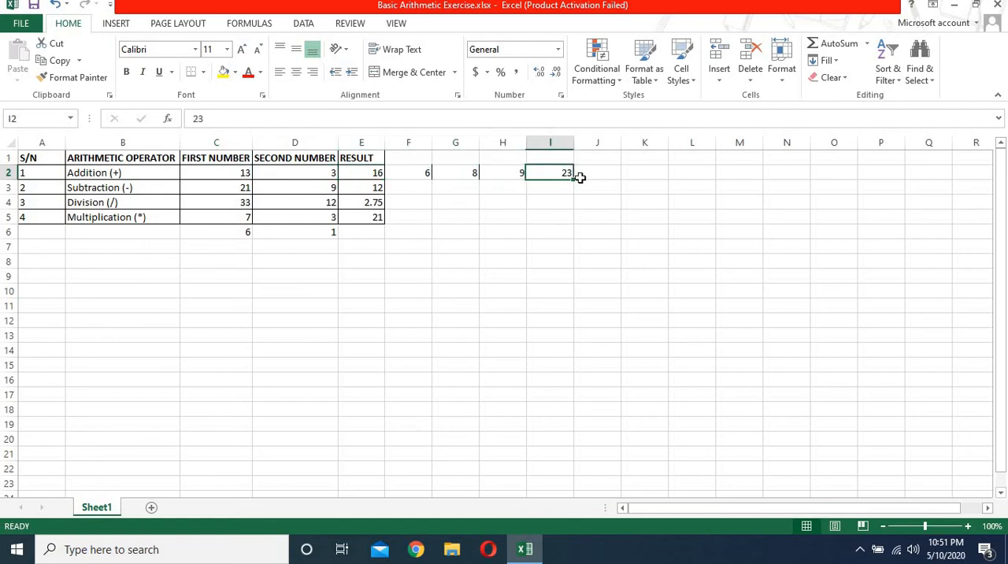
left_click(589, 174)
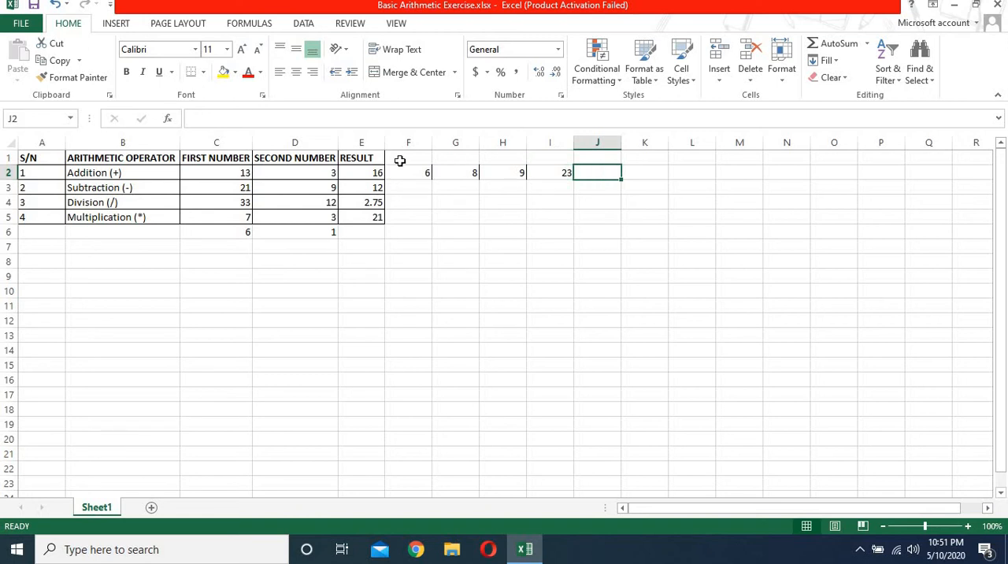
left_click(358, 175)
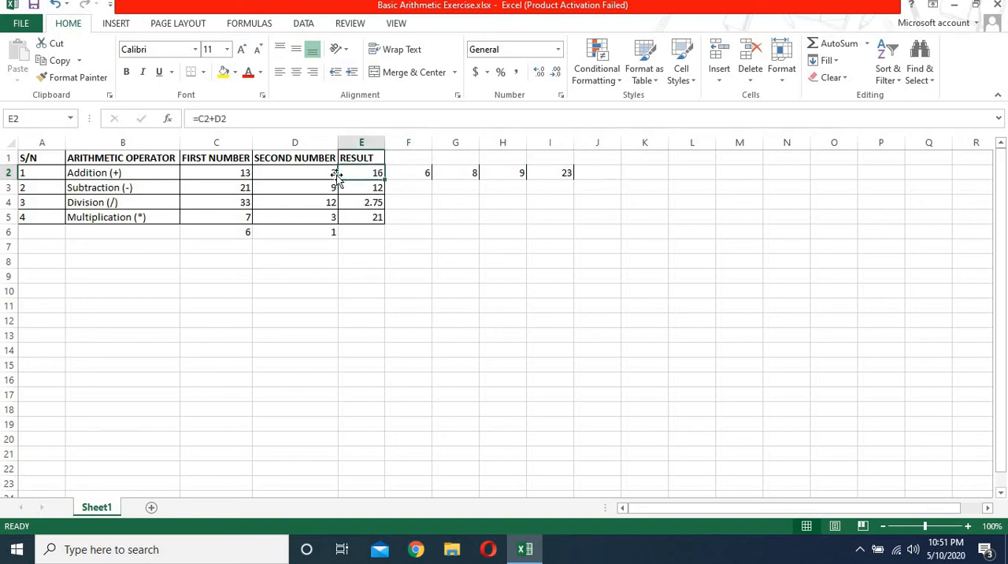
Step: Enter the formula =C2+D2+E2+F2+G2+H2+I2 in cell J2 to add all the numbers in the Addition row
left_click(590, 174)
type("=")
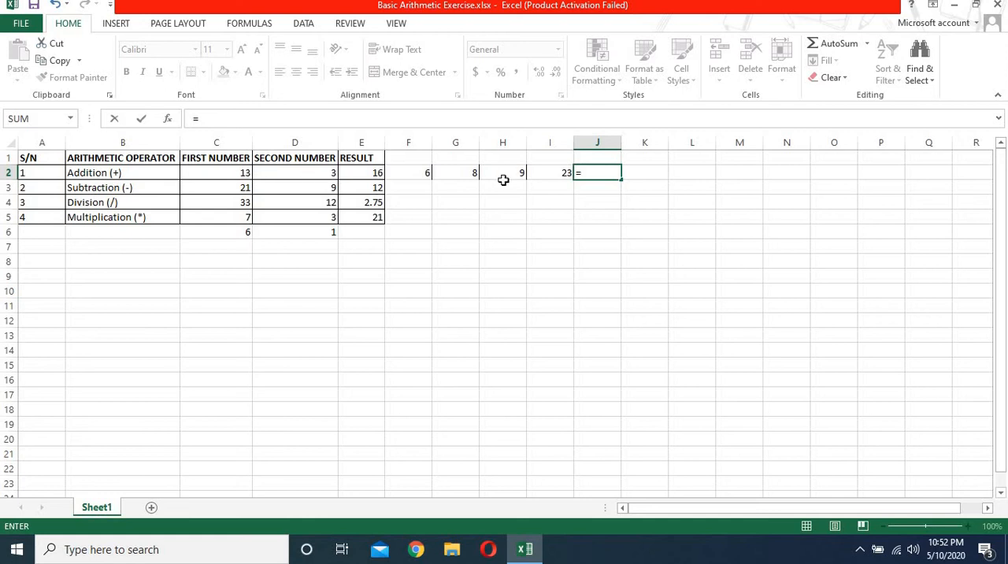
left_click(246, 178)
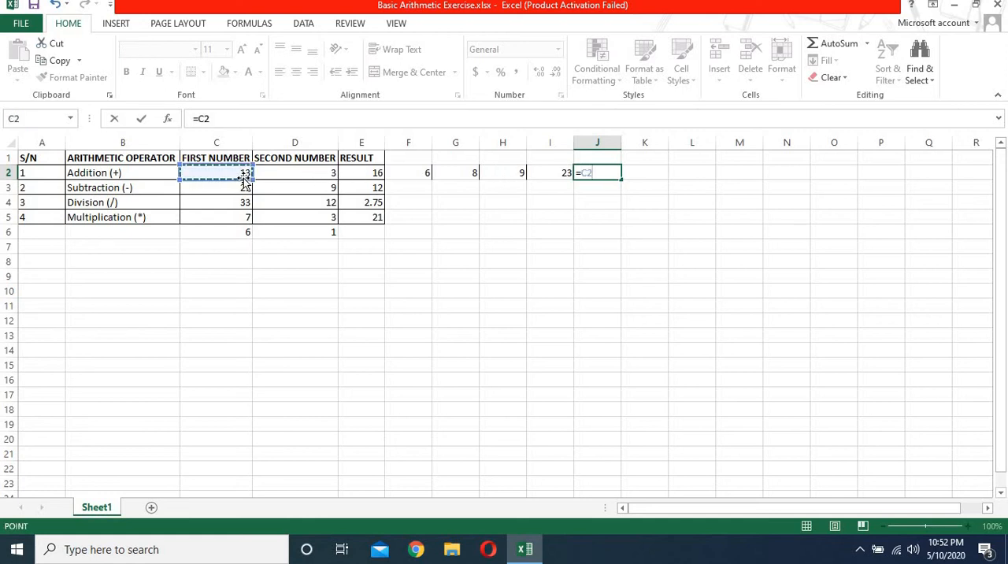
type("+")
left_click(300, 171)
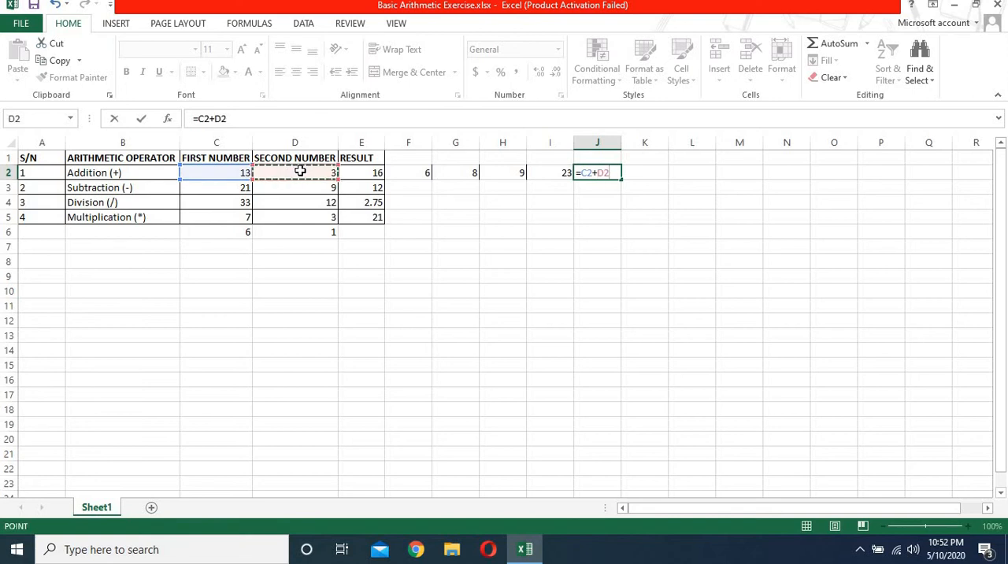
type("+")
left_click(368, 174)
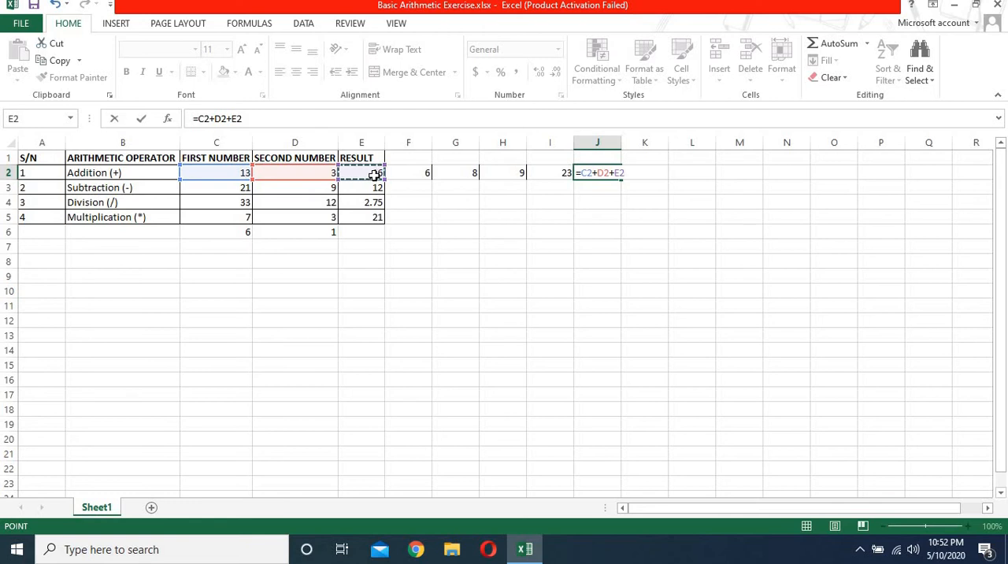
type("+")
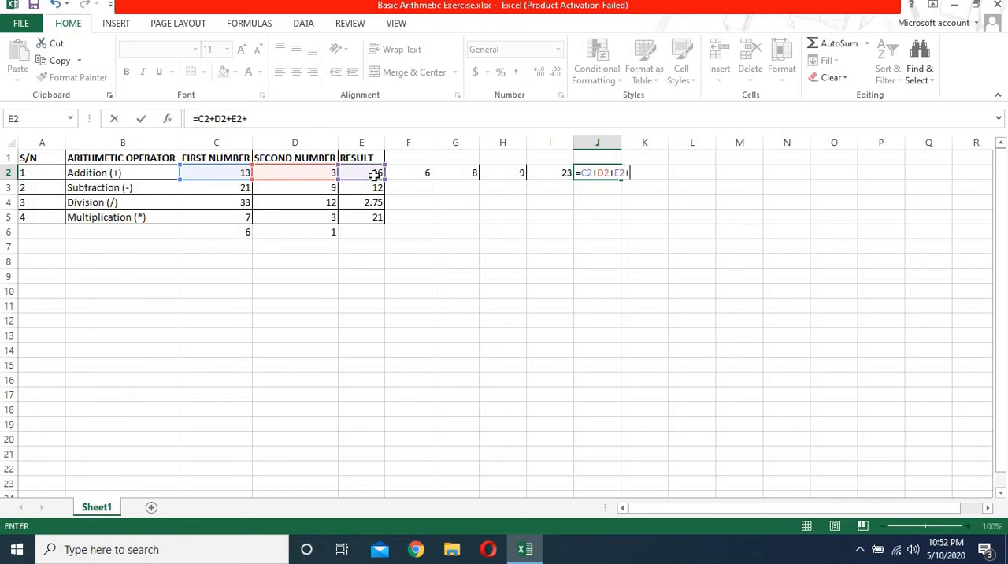
left_click(430, 175)
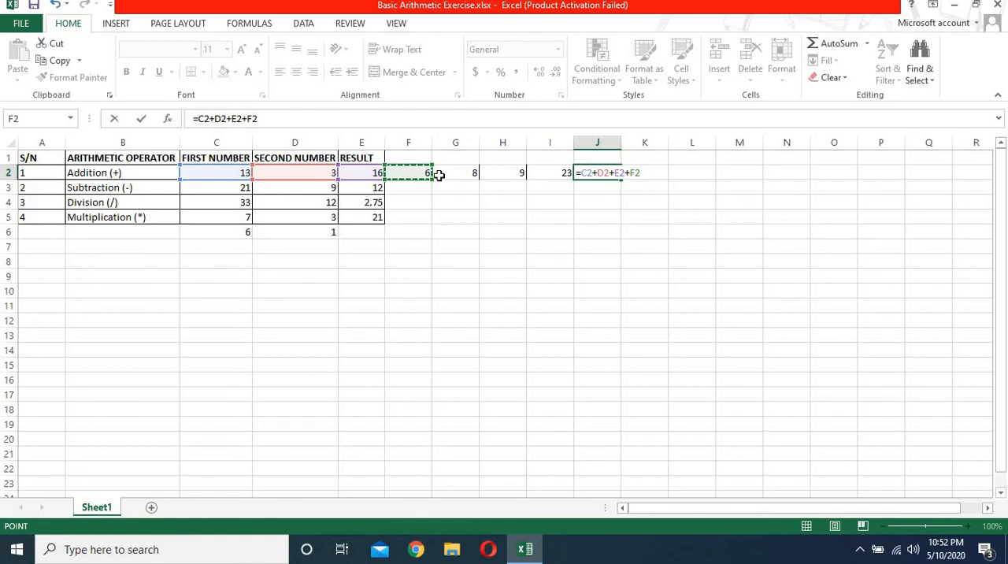
type("+")
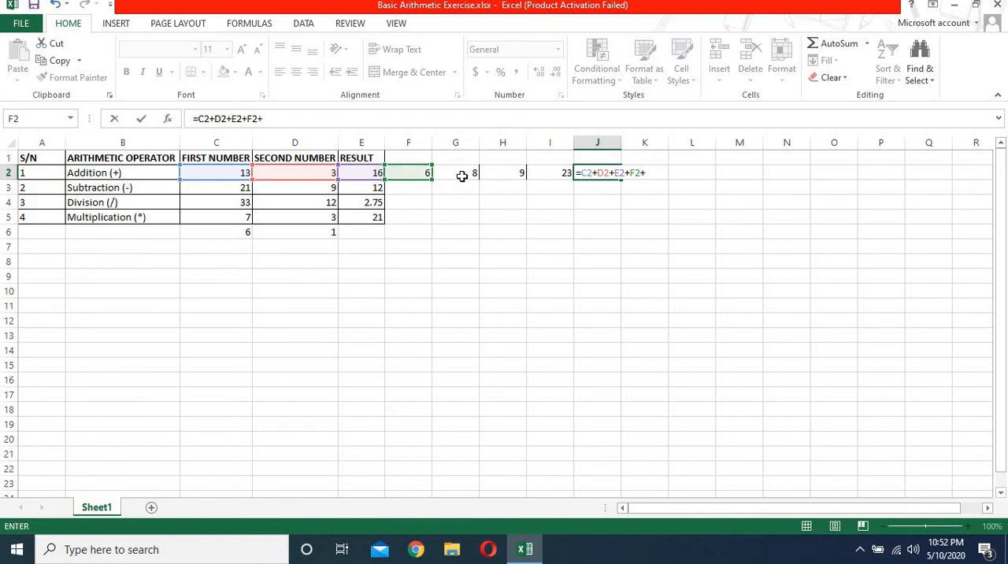
left_click(462, 175)
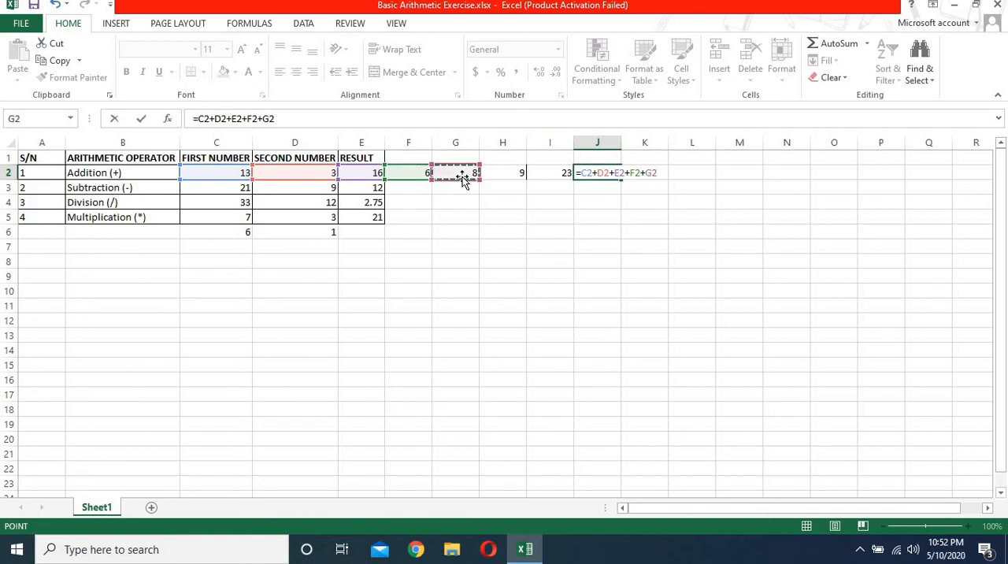
type("+")
left_click(510, 173)
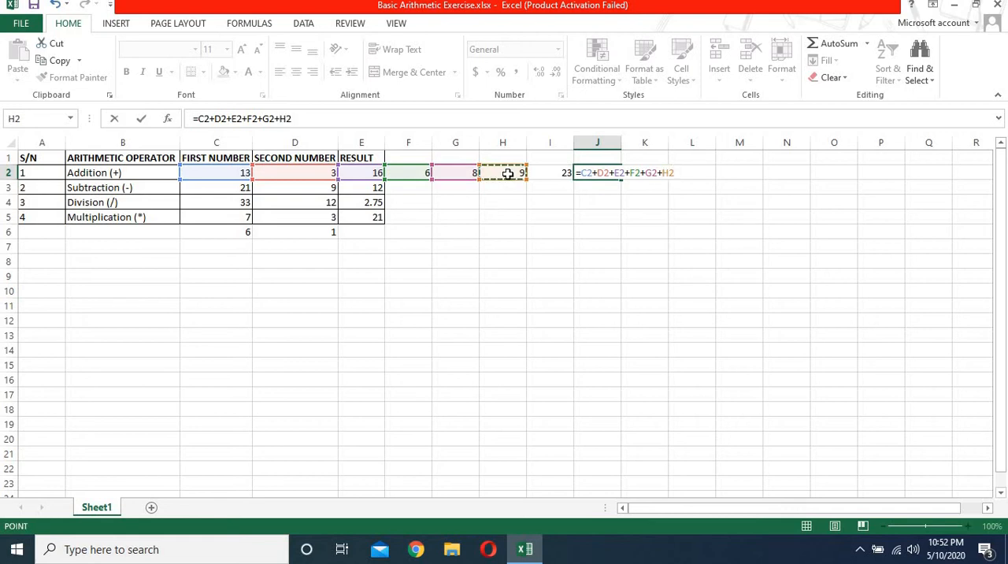
type("+")
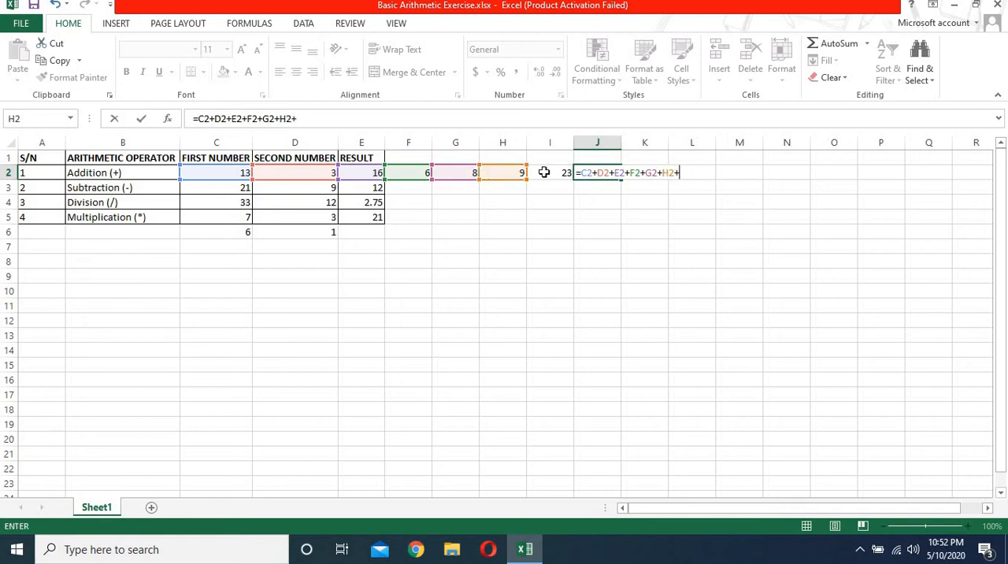
left_click(543, 171)
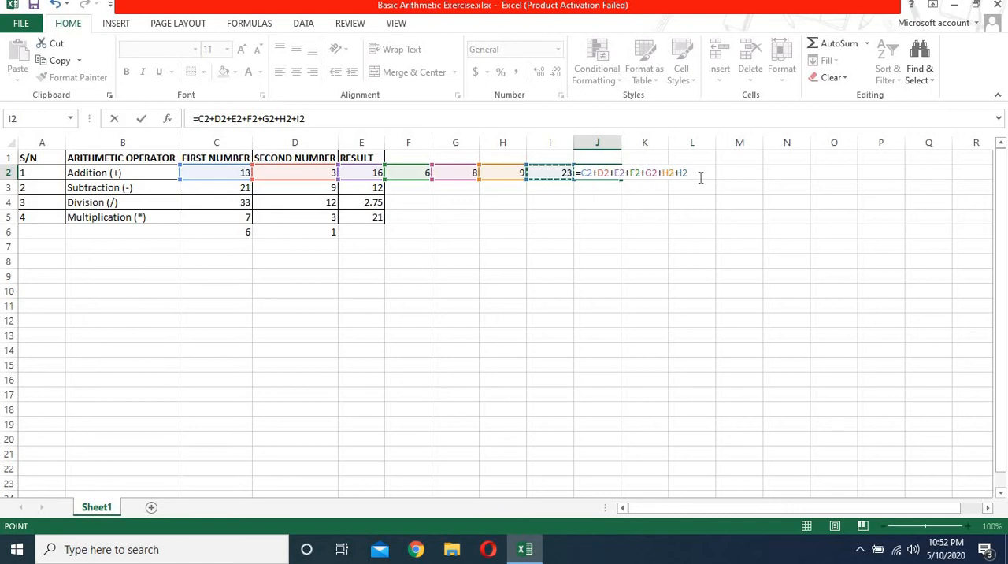
key("Return")
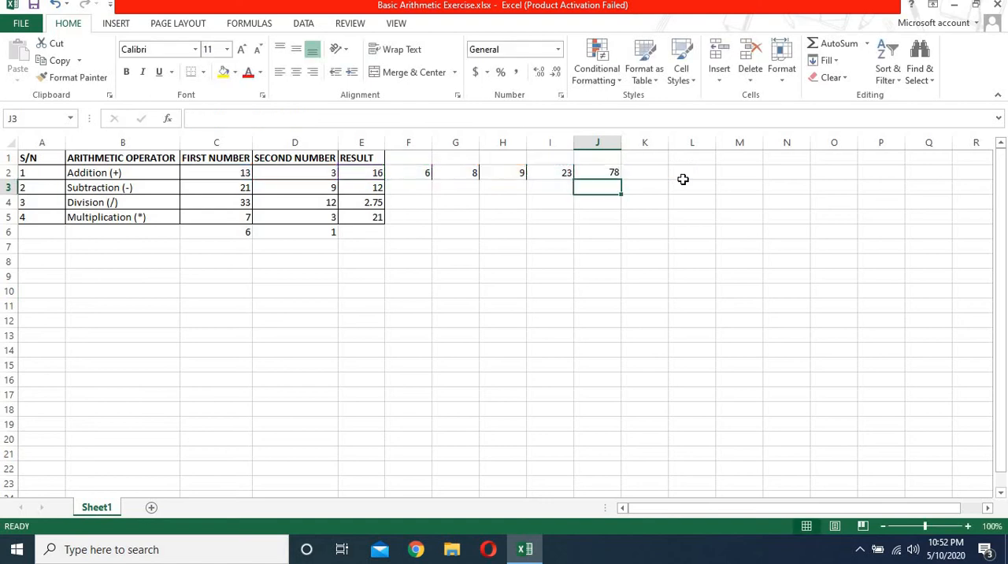
Step: Examine the long addition formula in J2 and each of the cells C2 to I2 that it adds
left_click(598, 172)
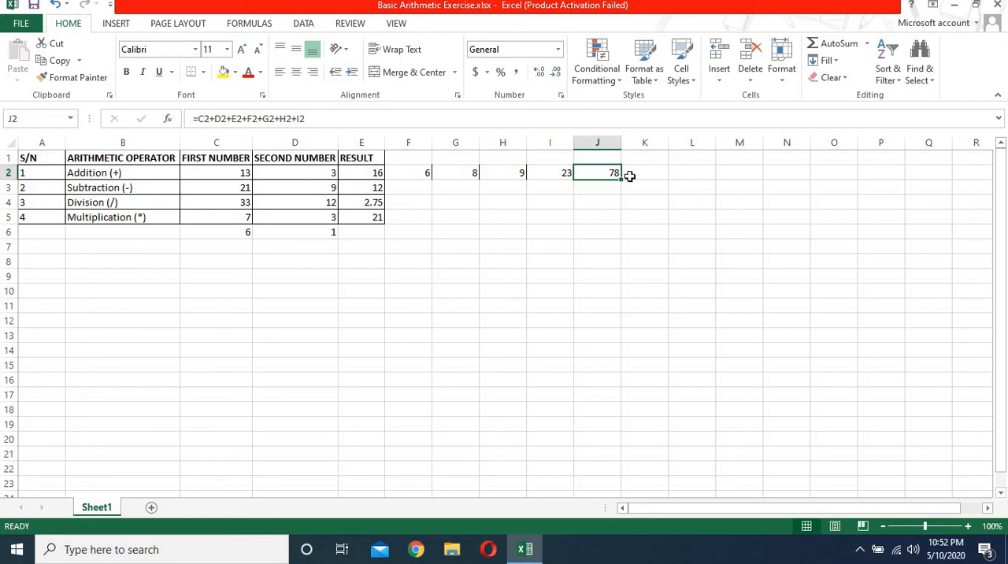
left_click(631, 176)
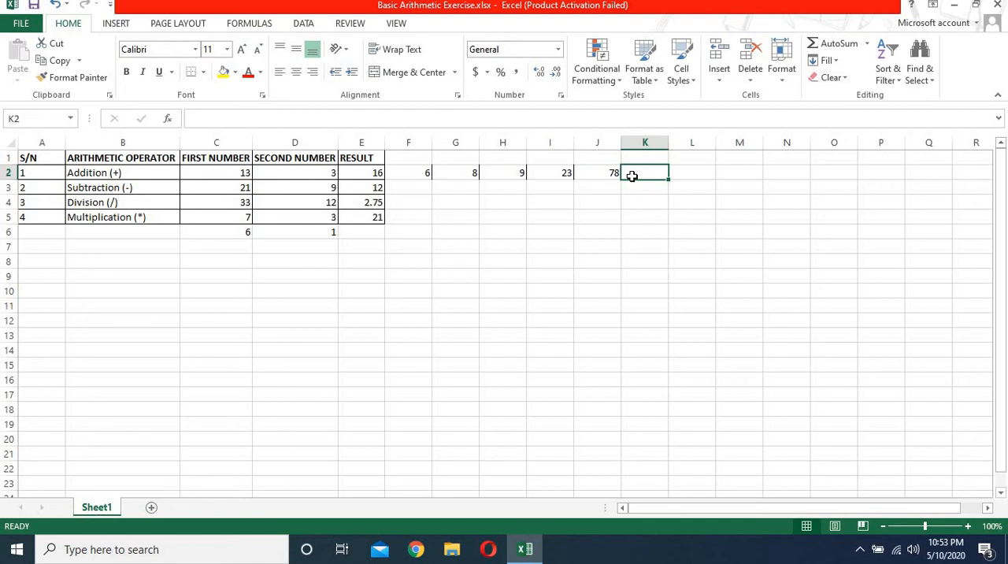
left_click(227, 173)
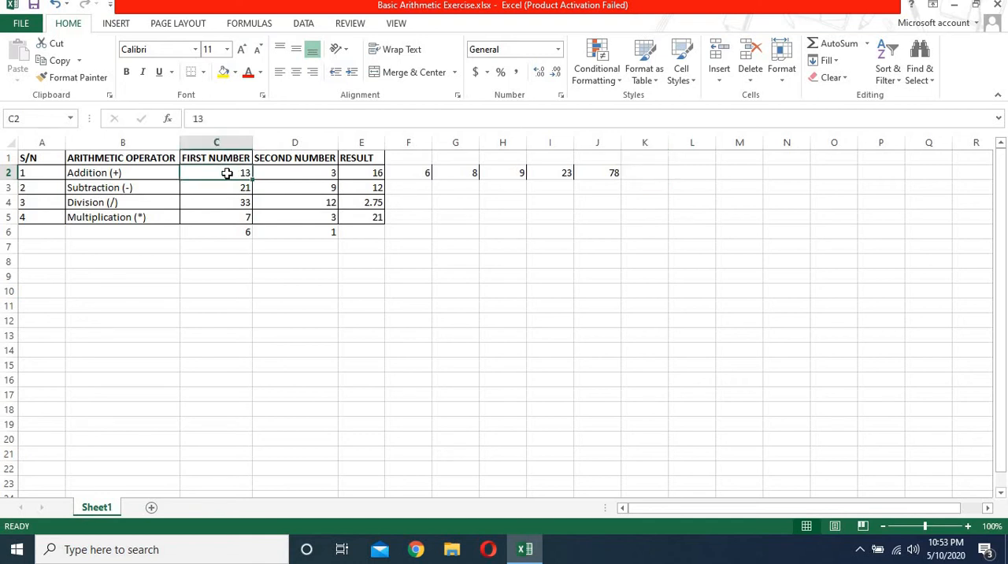
left_click(606, 173)
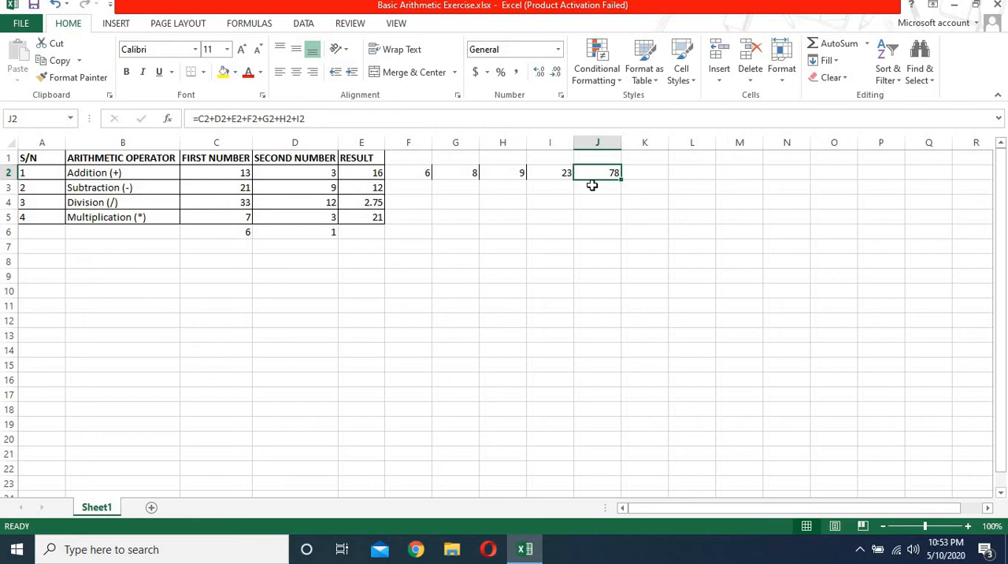
left_click(225, 174)
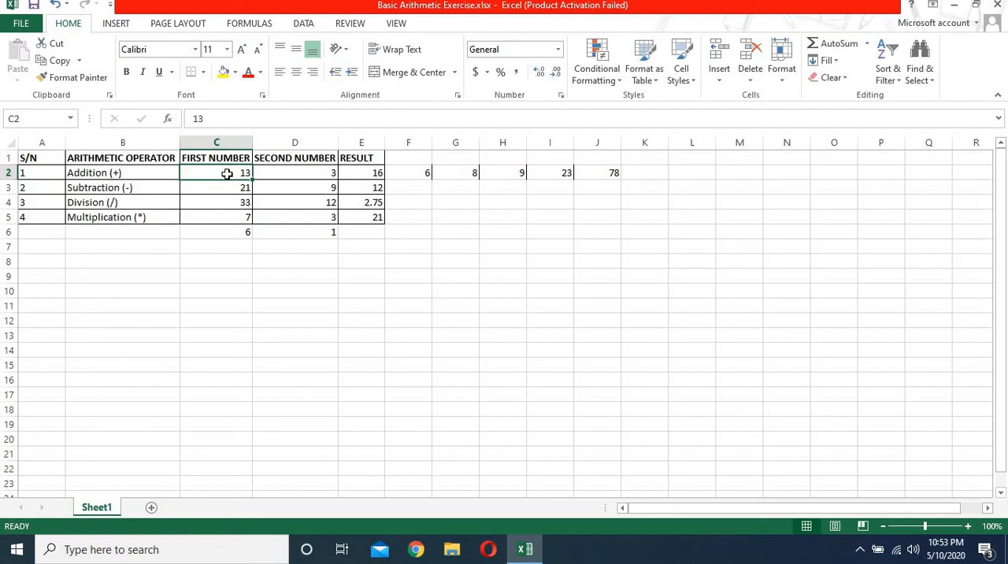
left_click(569, 172)
left_click(594, 171)
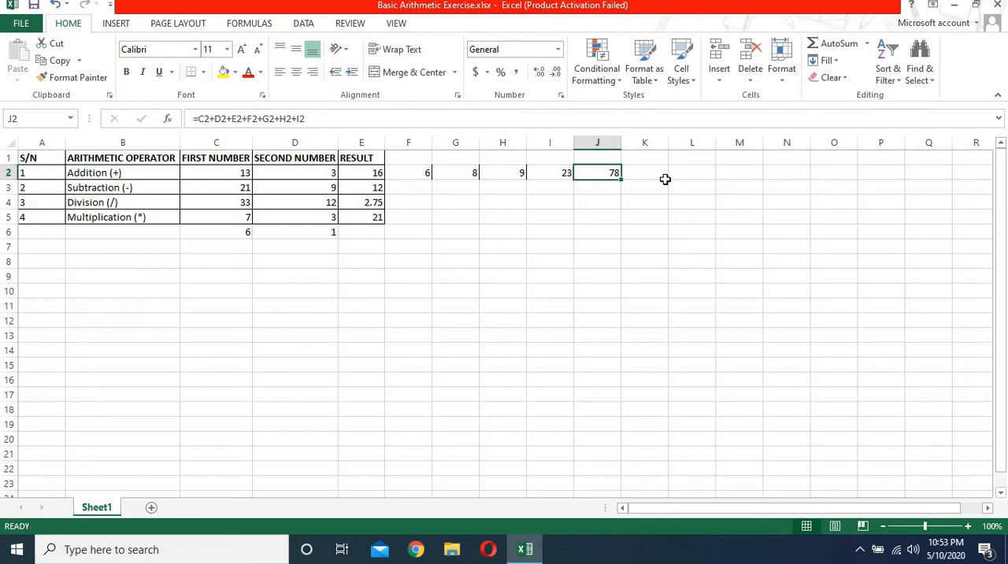
left_click(642, 170)
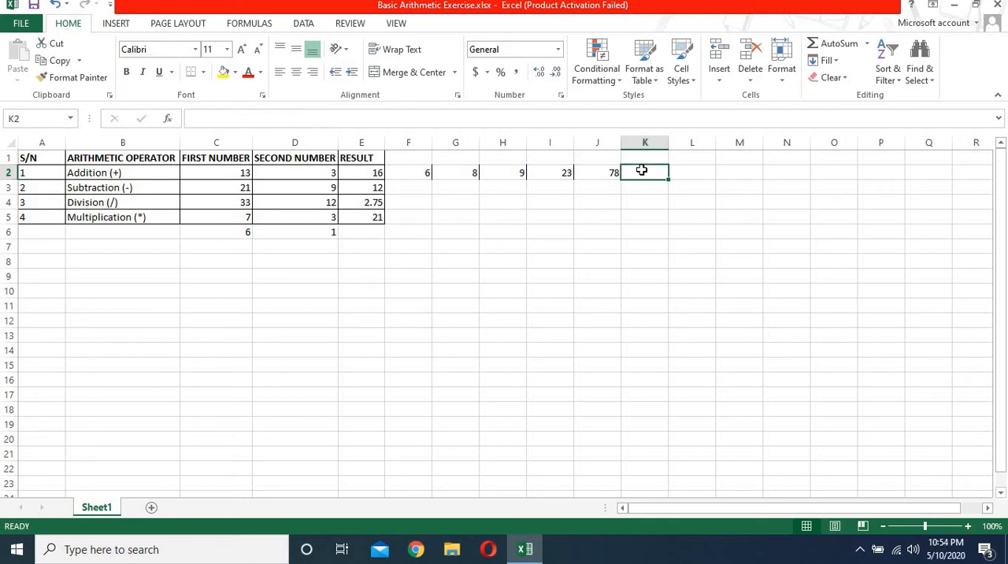
left_click(555, 172)
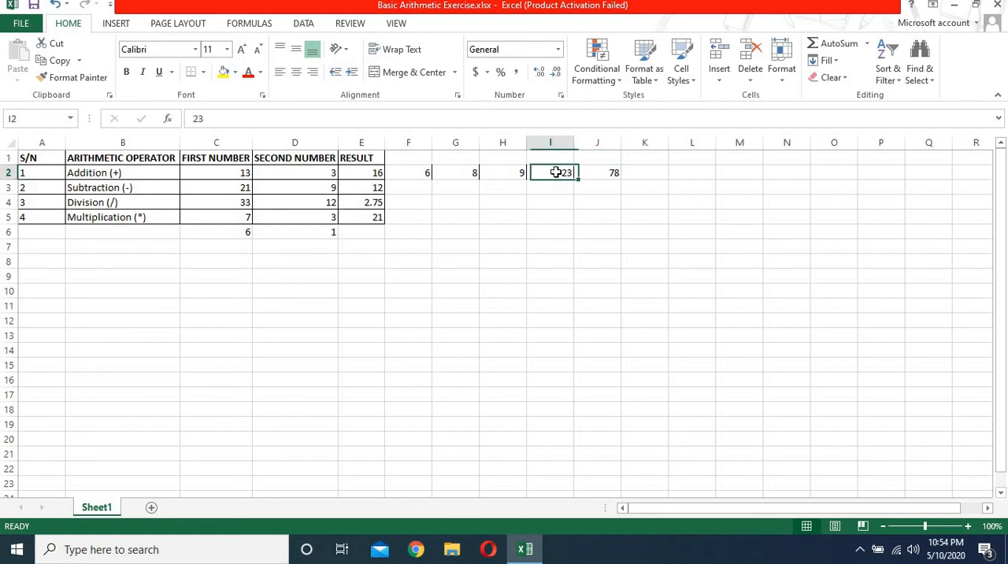
left_click(222, 171)
left_click(328, 172)
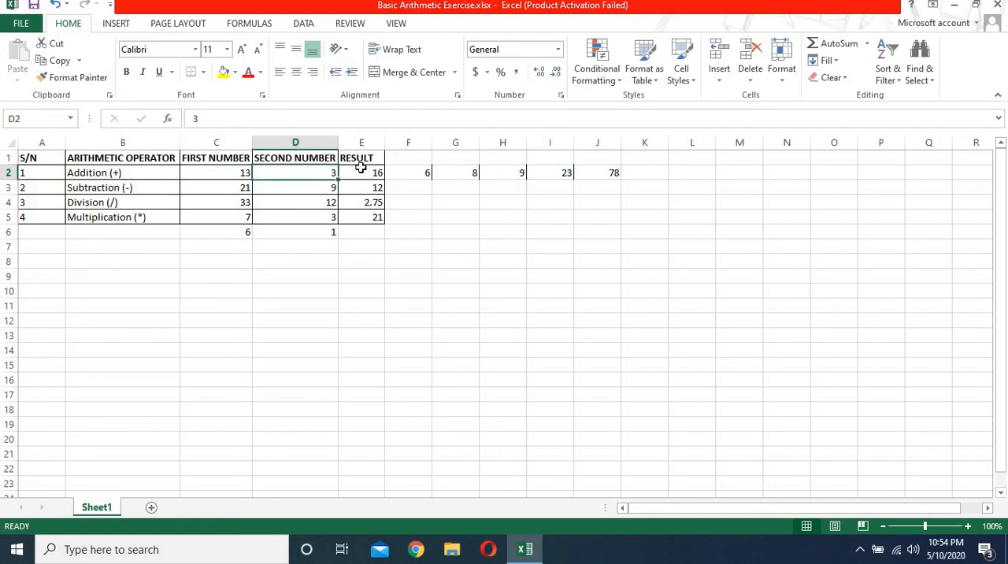
left_click(366, 170)
left_click(421, 170)
left_click(468, 171)
left_click(511, 171)
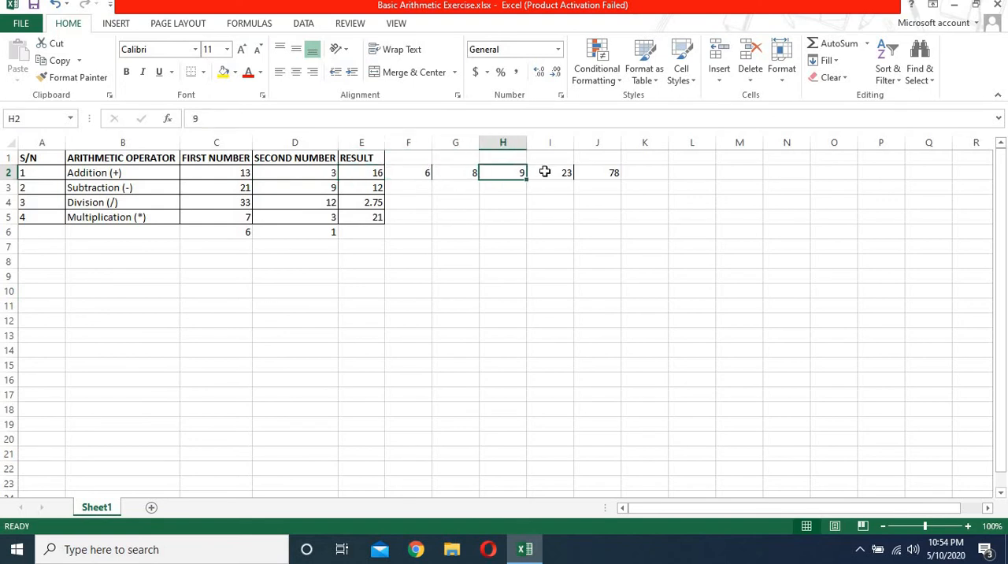
left_click(543, 171)
left_click(608, 171)
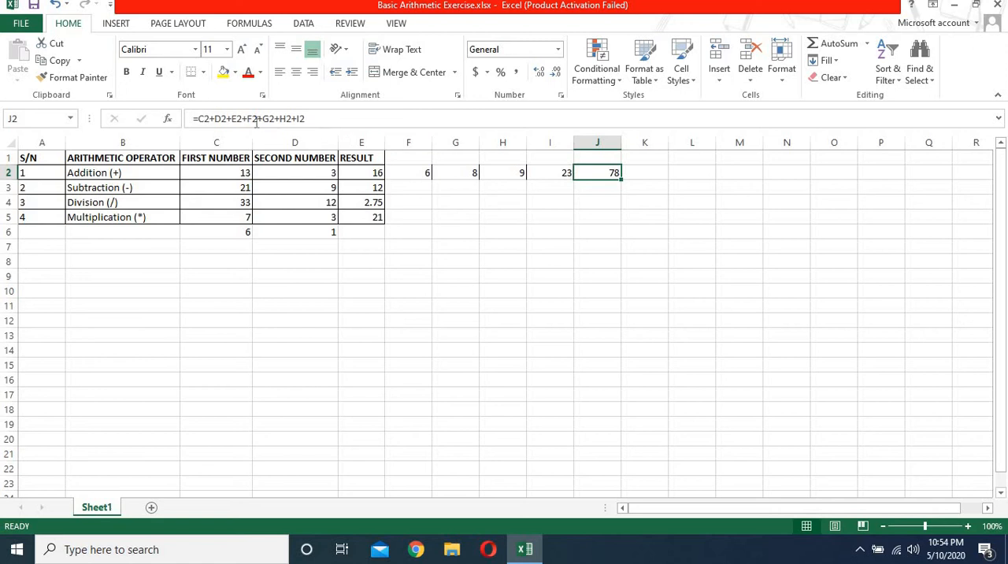
Step: Start a SUM formula in cell K2 and extend its range from C2 to I2
left_click(645, 171)
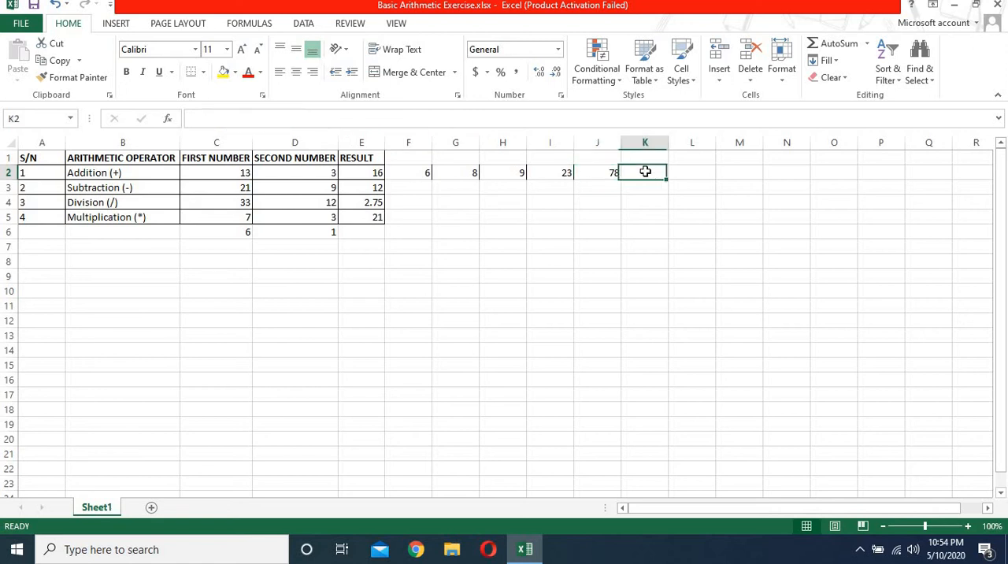
type("=")
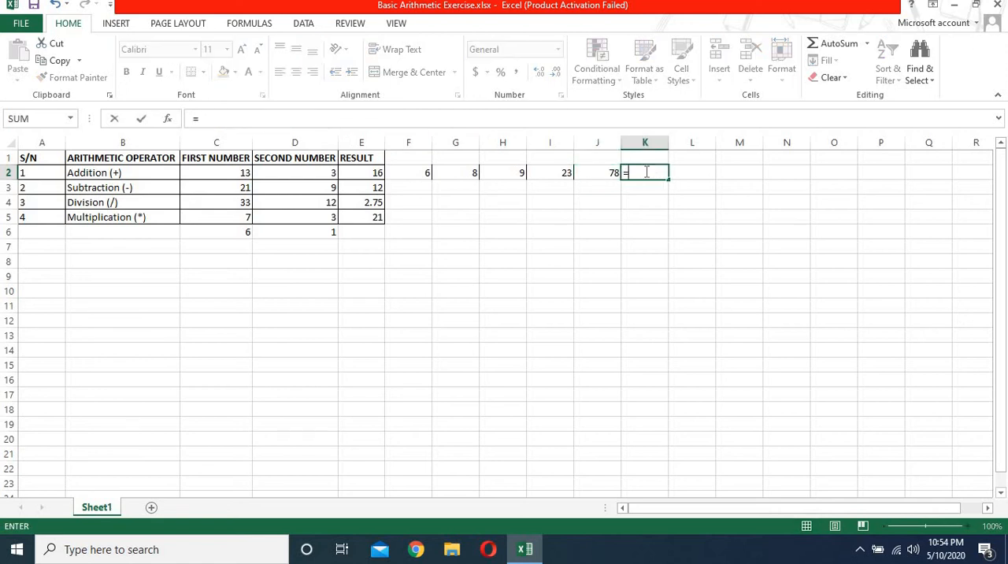
type("sum")
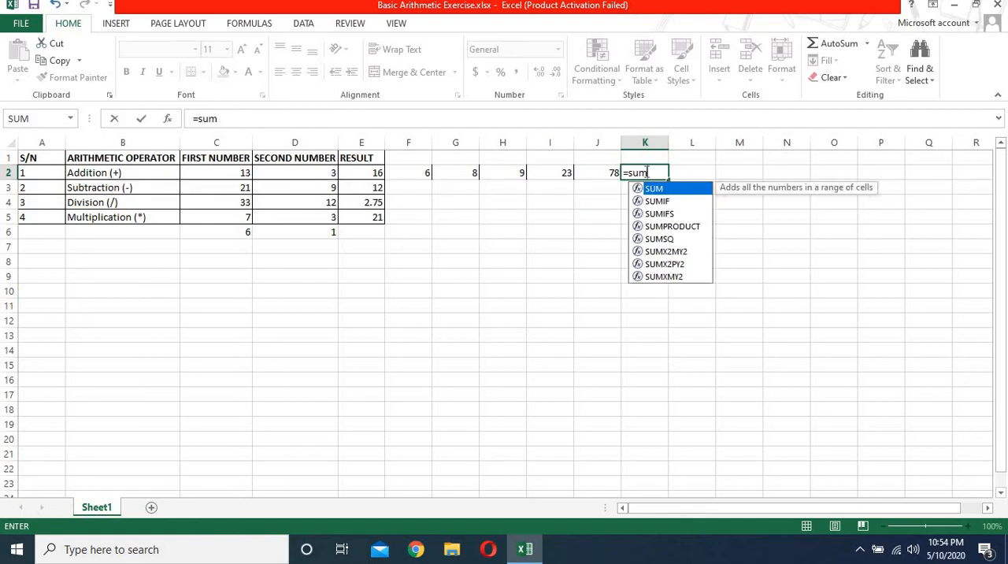
type("(")
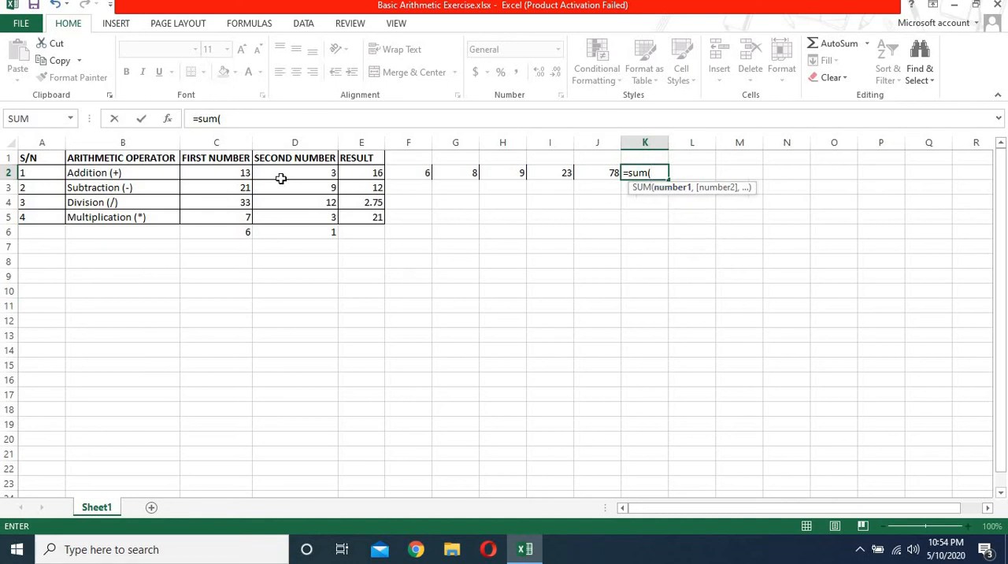
left_click(240, 174)
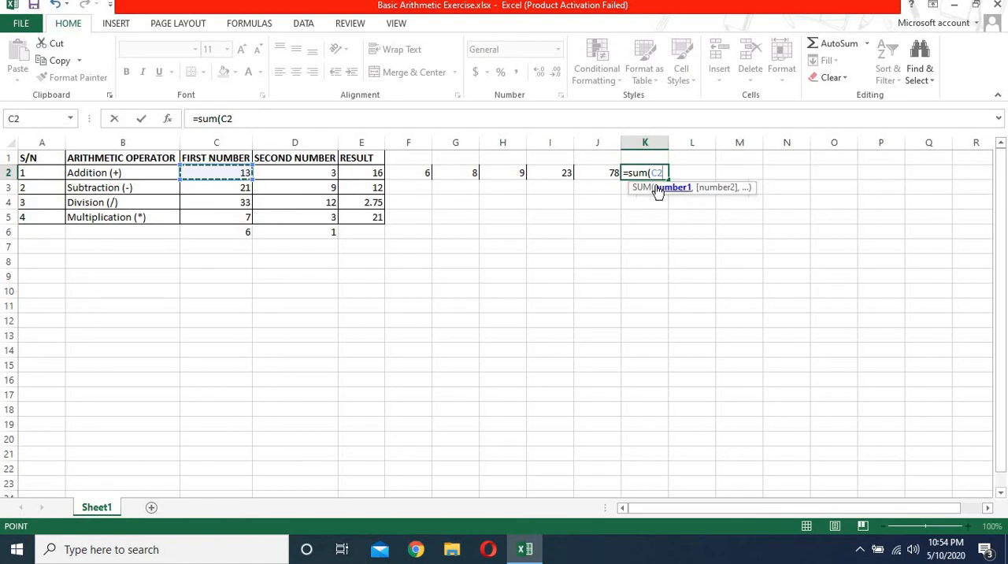
key("F8")
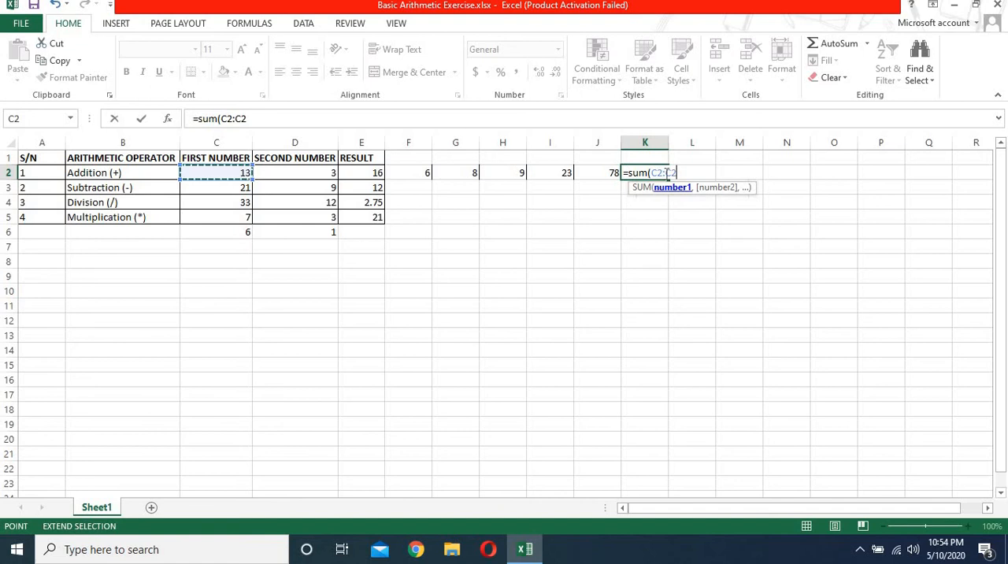
left_click(554, 172)
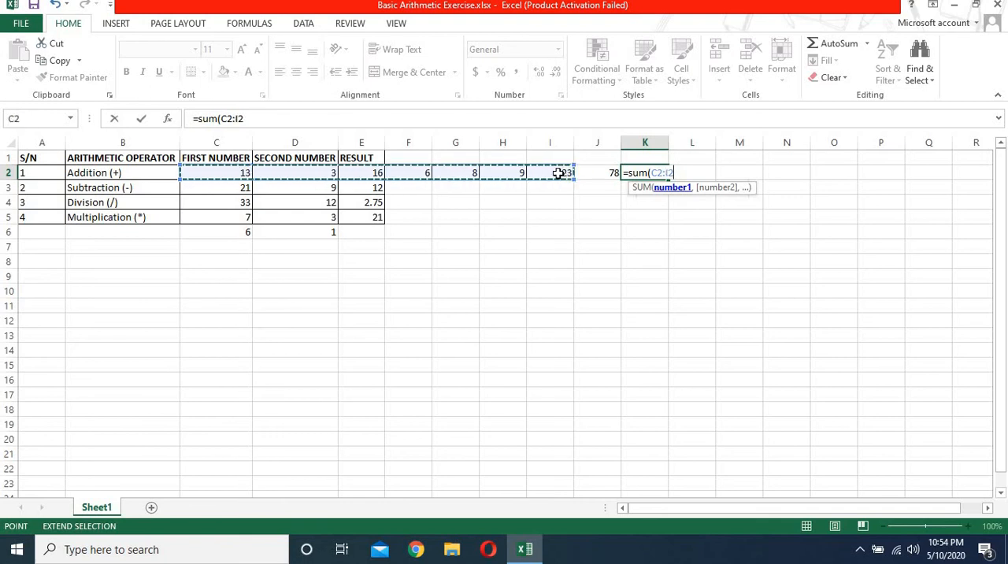
Step: Re-enter the end of the SUM range as I2, complete =SUM(C2:I2) in K2, and compare it with the formula in J2
key("BackSpace")
key("BackSpace")
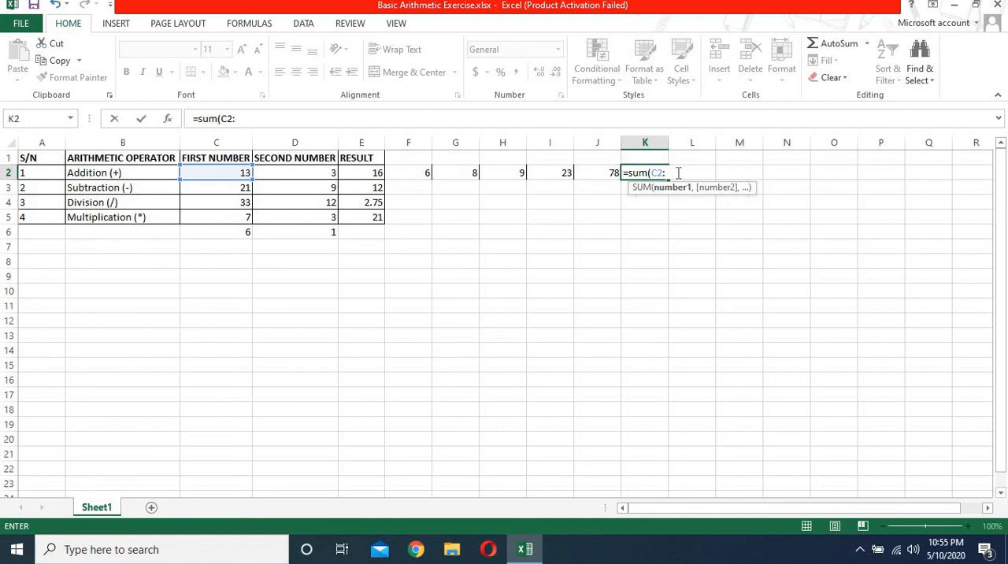
type("i2")
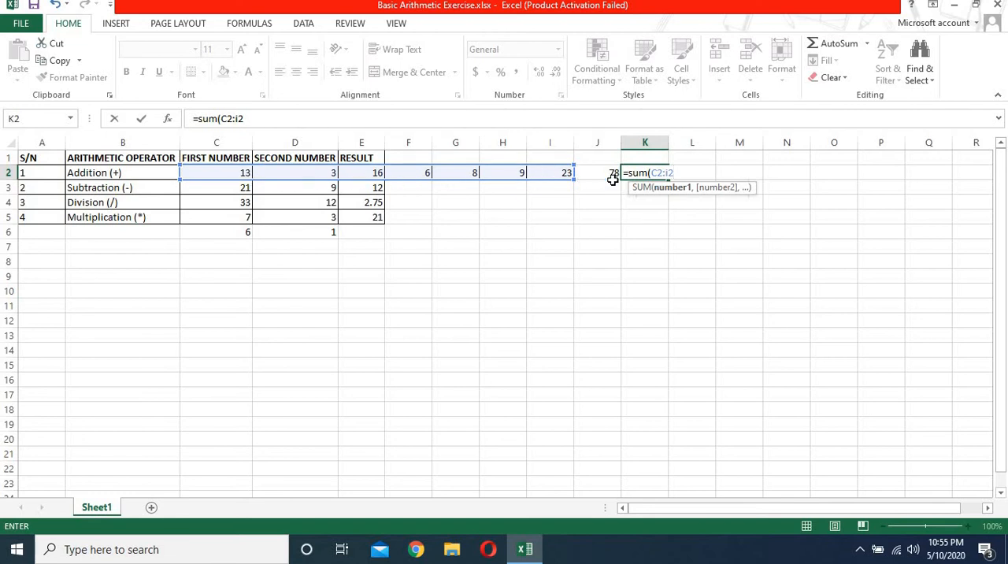
type(")")
key("Return")
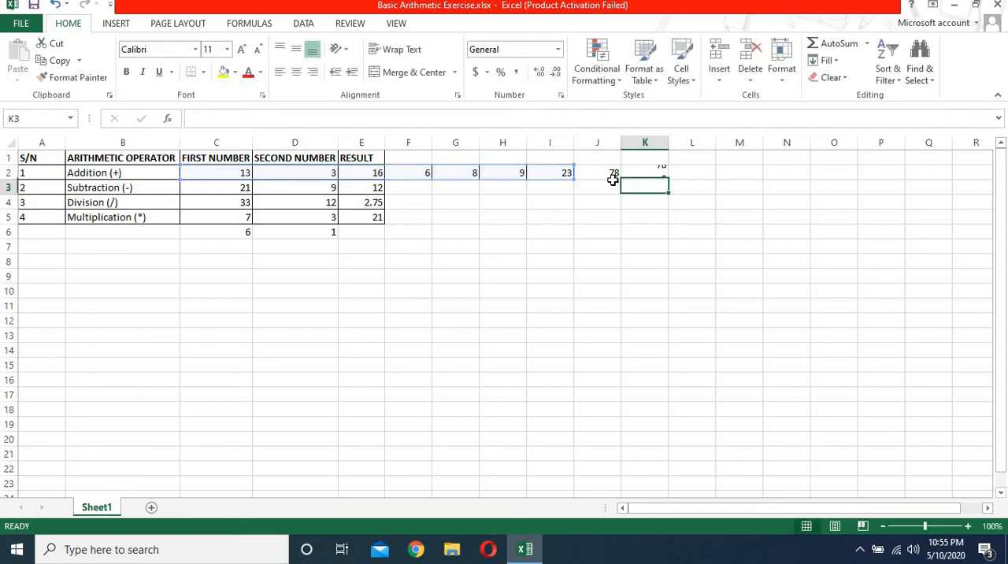
left_click(654, 172)
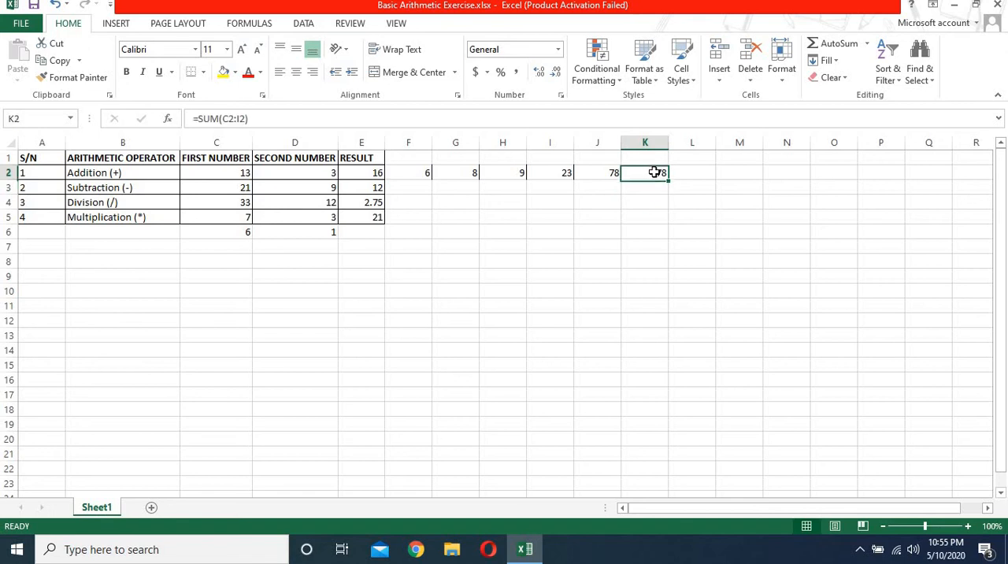
left_click(603, 176)
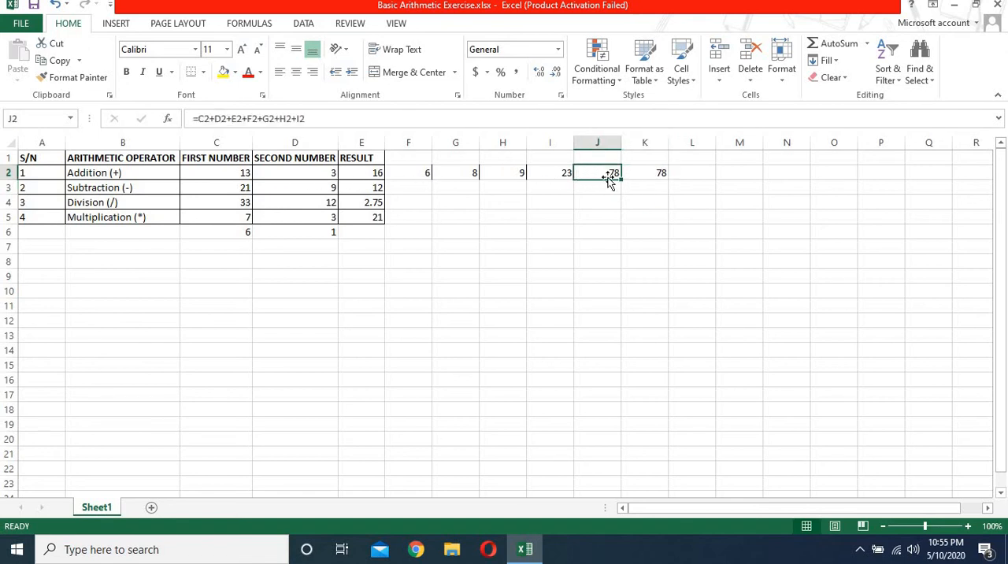
Step: Examine the SUM formula in K2 and the start and end references of its C2:I2 range
left_click(648, 175)
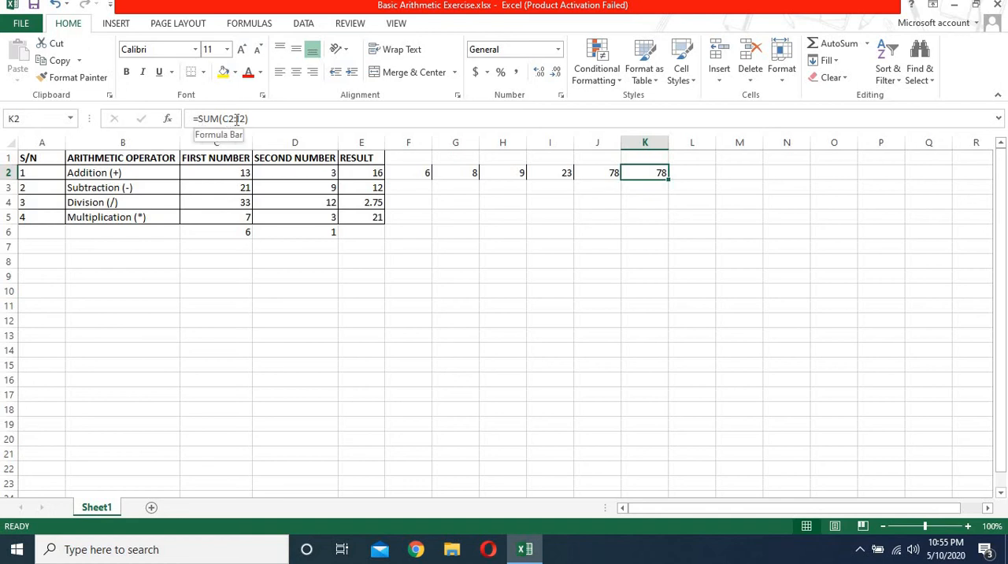
left_click_drag(234, 120, 224, 119)
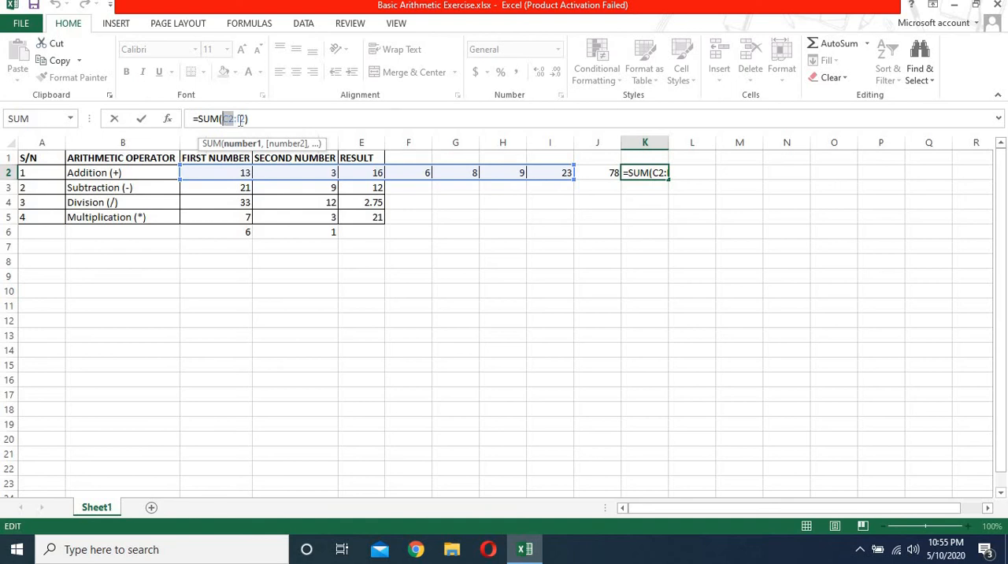
left_click(238, 119)
key("Return")
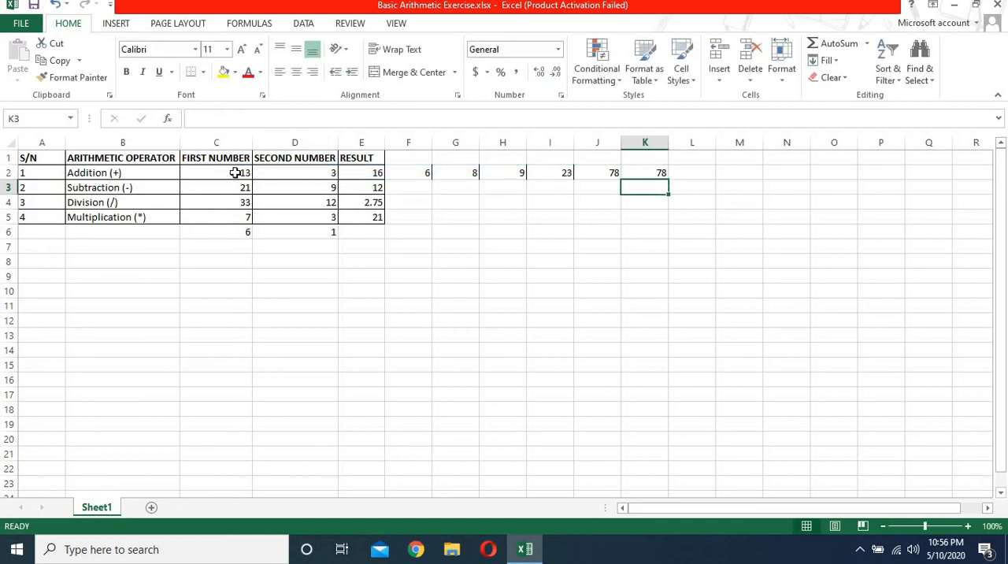
Step: Highlight C2:E2 together with H2 in the Addition row, and enter =SUM(C2:E2) in cell L2
left_click_drag(241, 172, 358, 170)
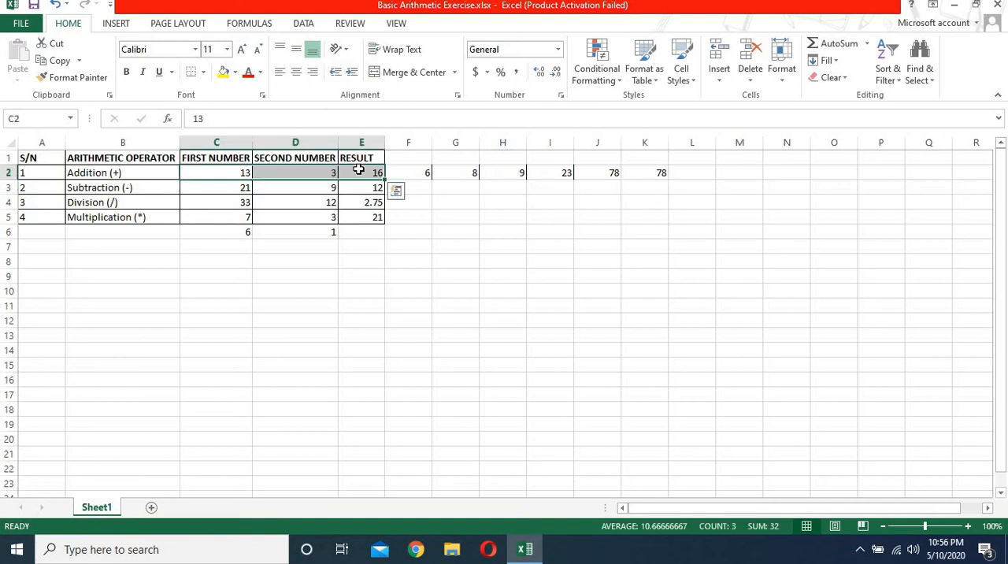
left_click(511, 172, "ctrl")
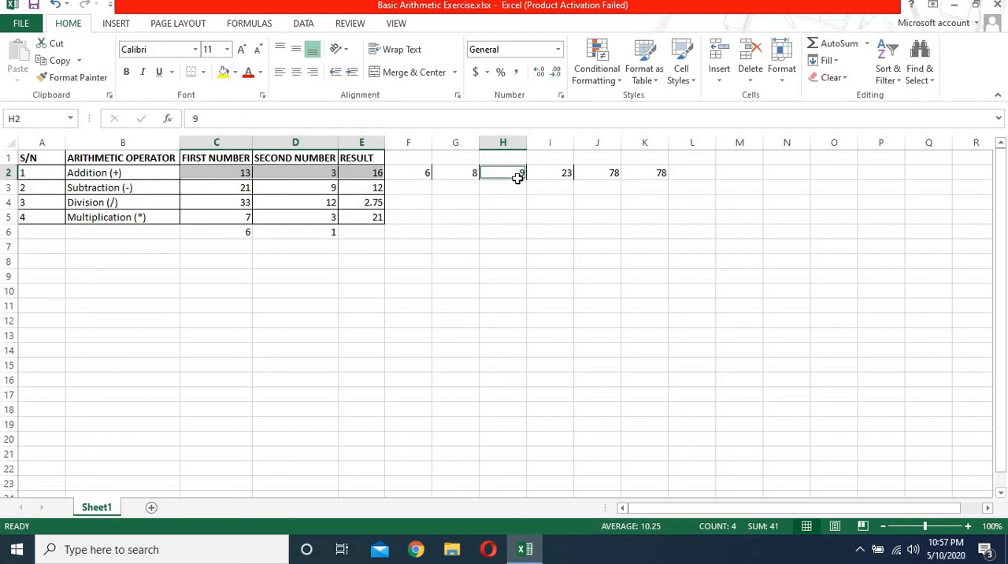
left_click(688, 175)
type("=")
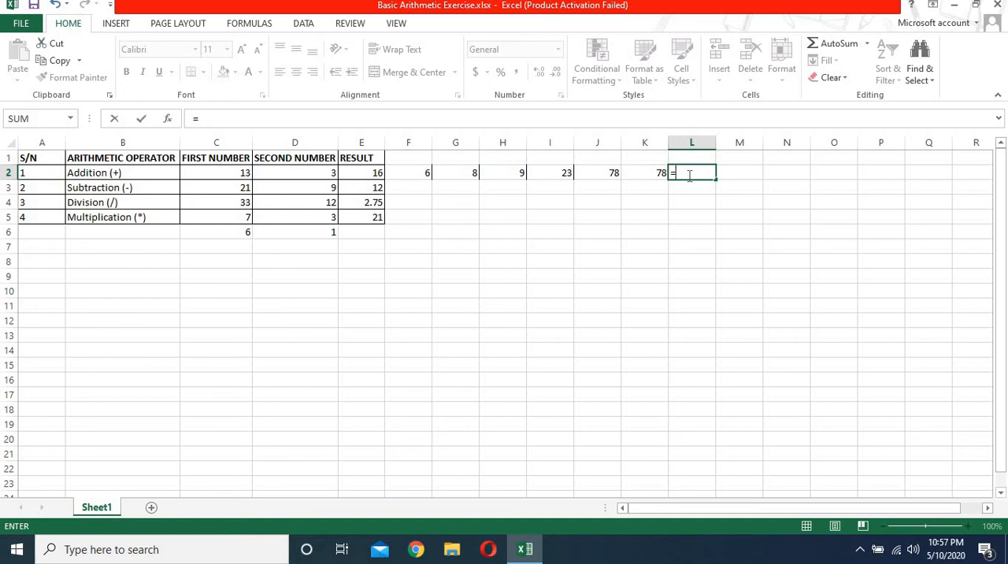
type("sum")
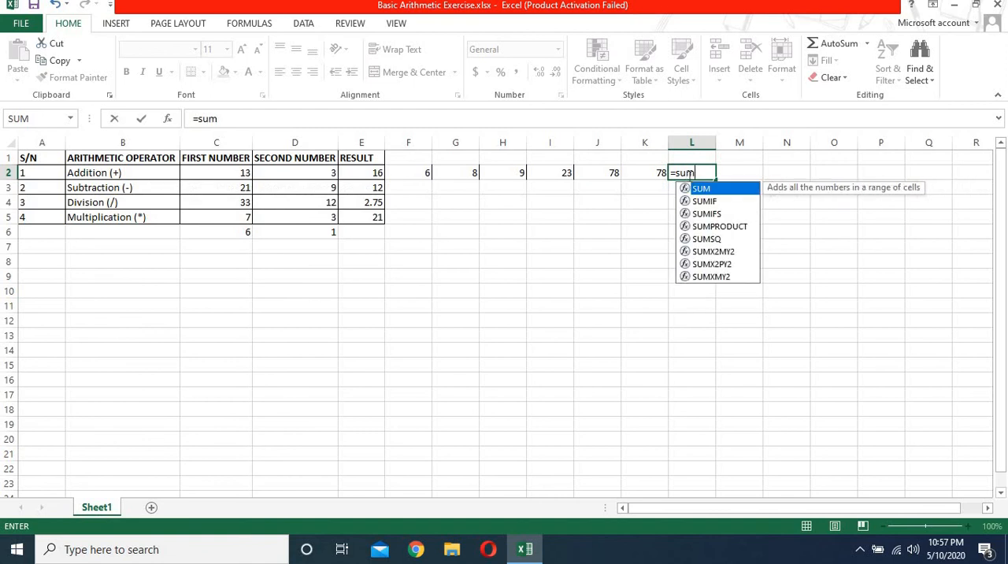
type("(")
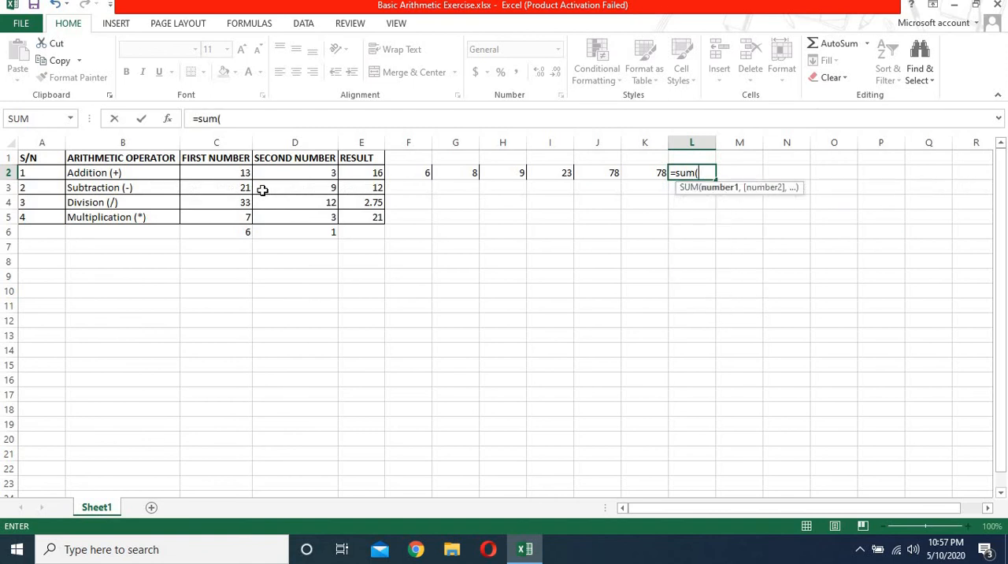
left_click(220, 170)
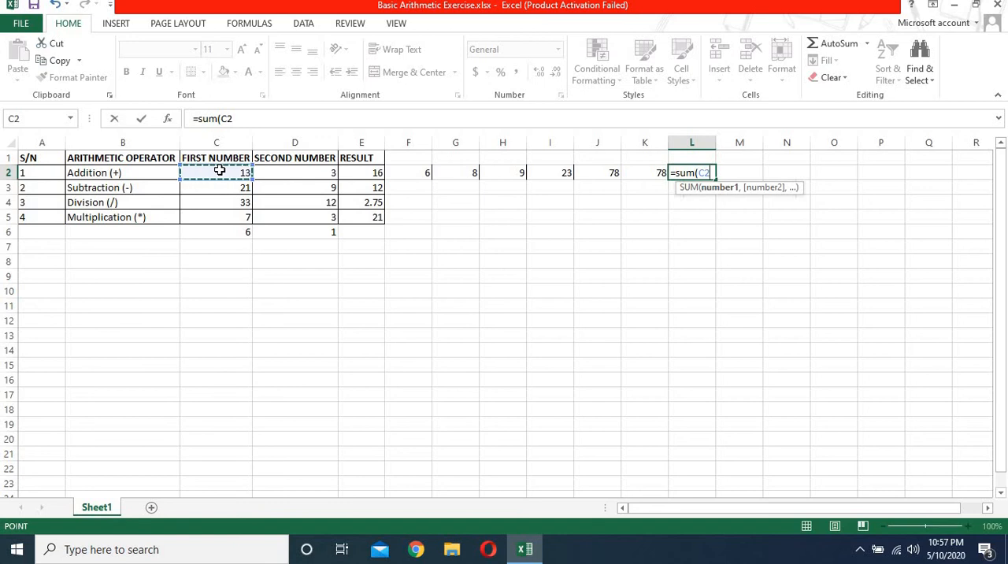
key("F8")
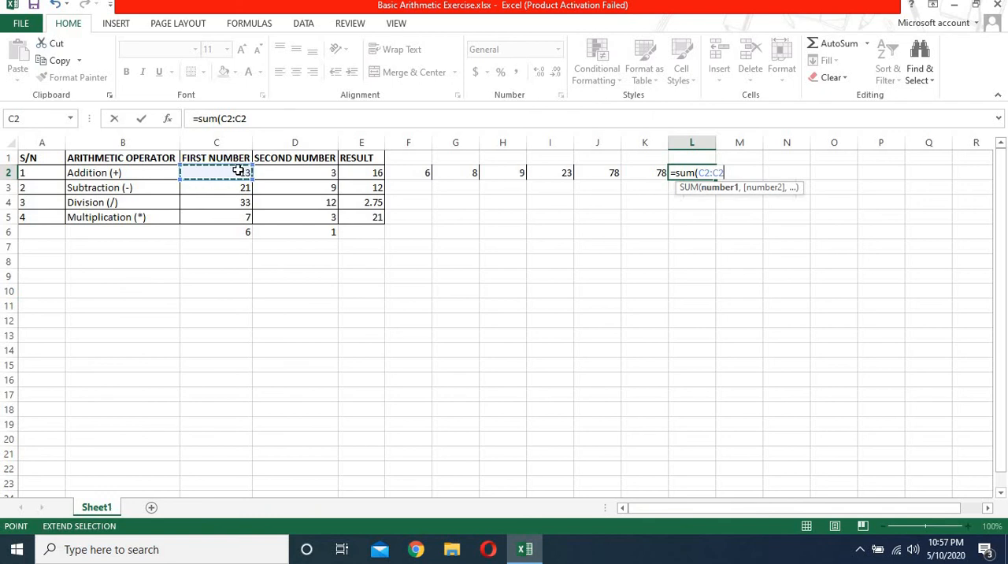
left_click(370, 172)
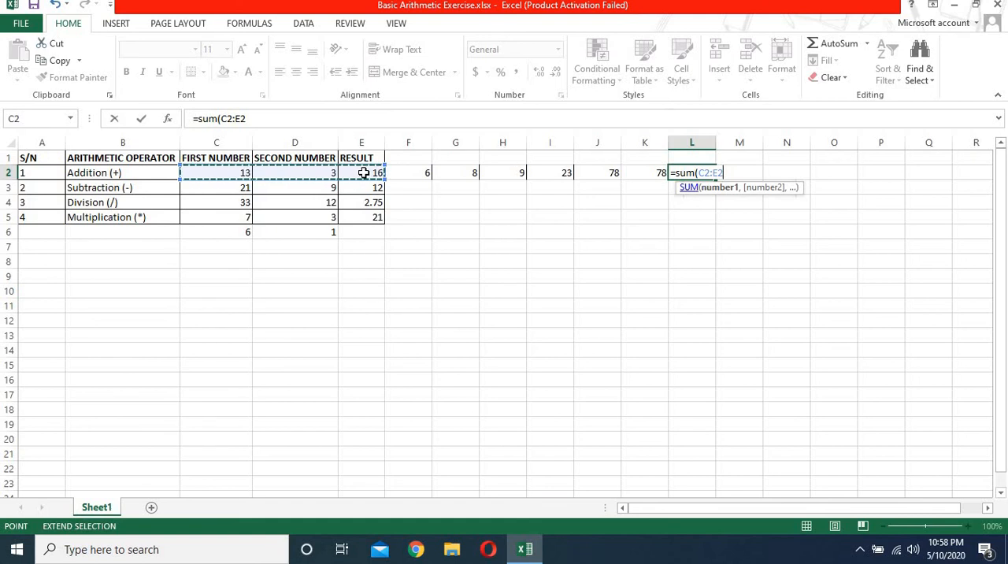
type(")")
key("Return")
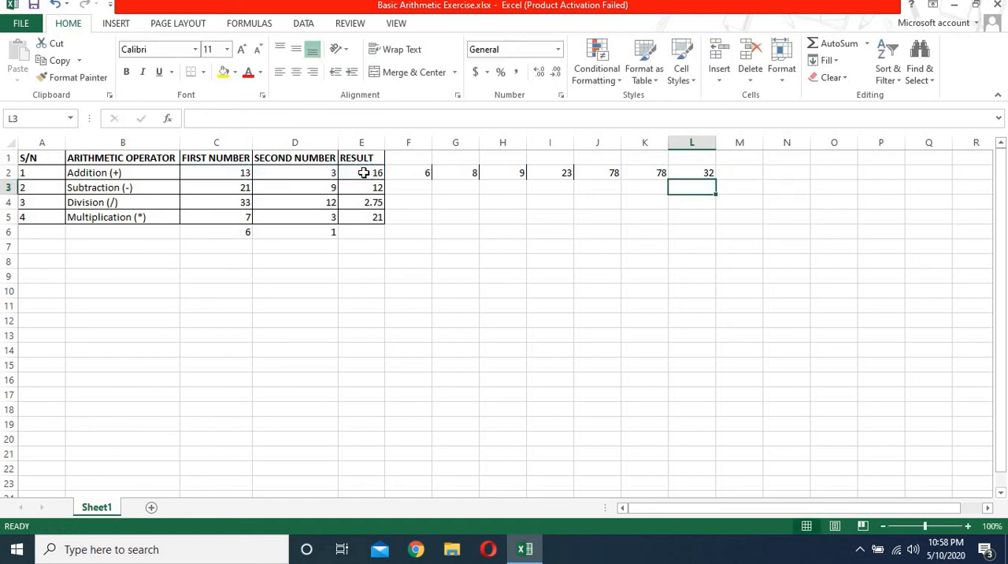
Step: Add the separate cell H2 as a second argument to the formula in L2, making it =SUM(C2:E2,H2)
left_click(693, 172)
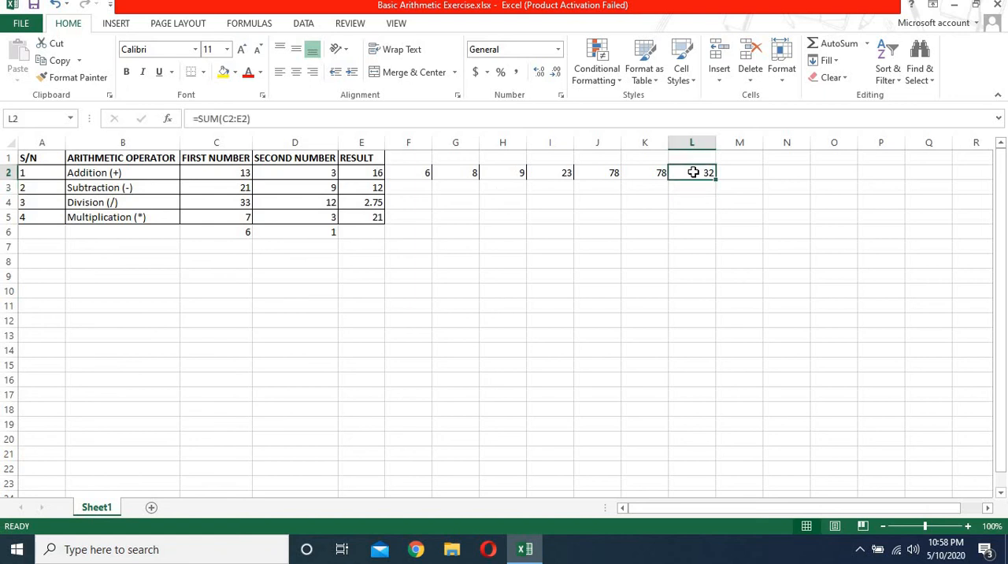
left_click(249, 118)
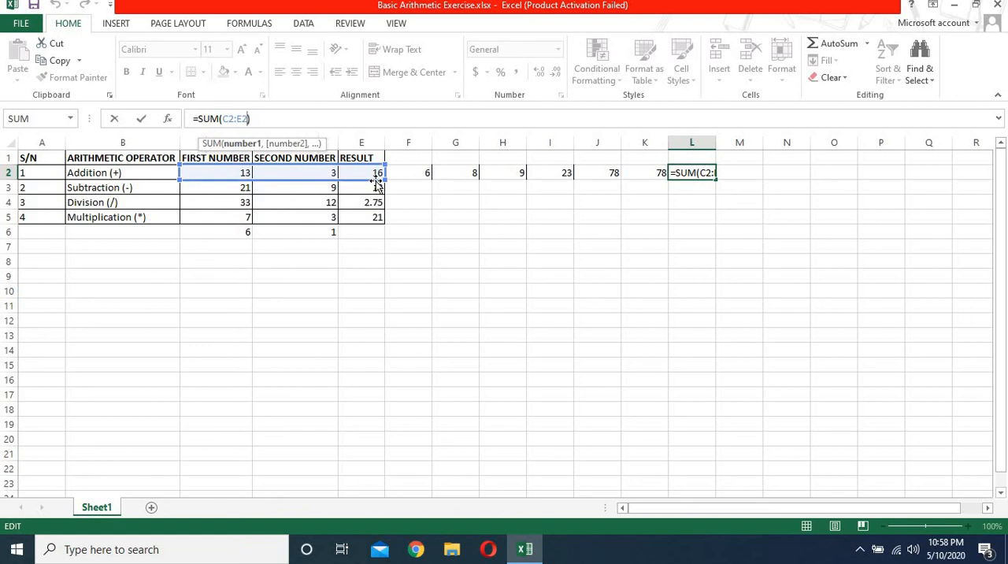
type(",")
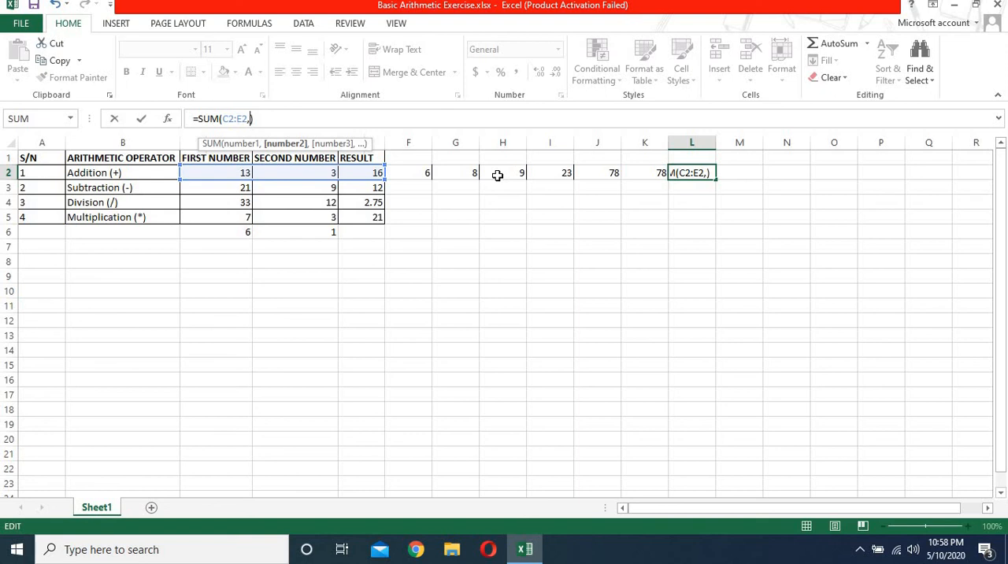
type("h")
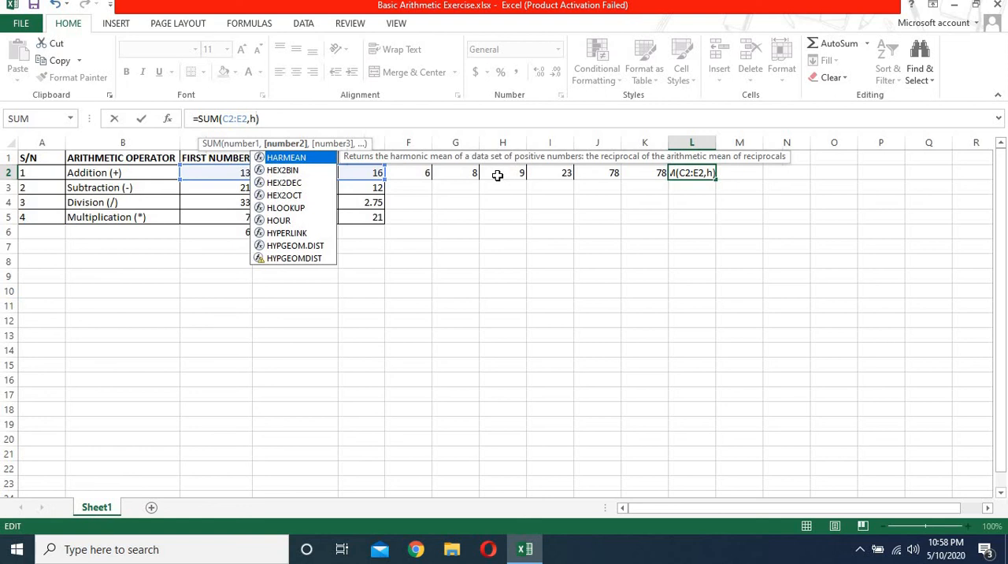
type("2")
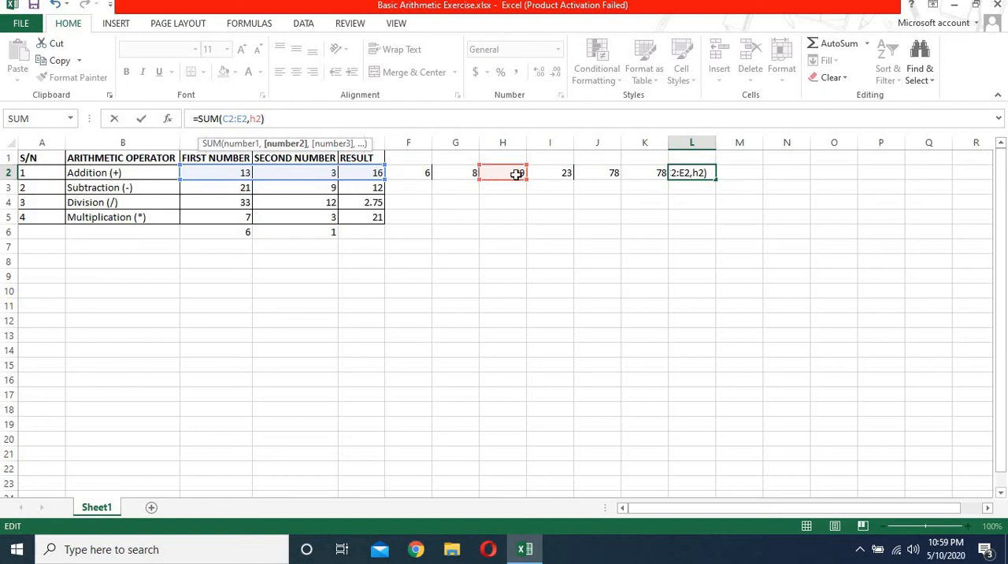
key("Return")
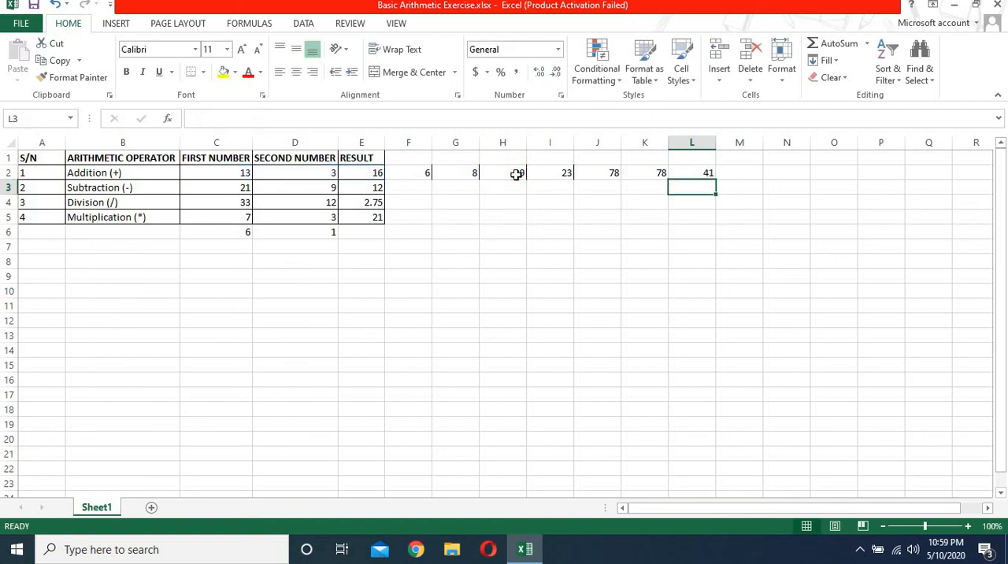
left_click(703, 173)
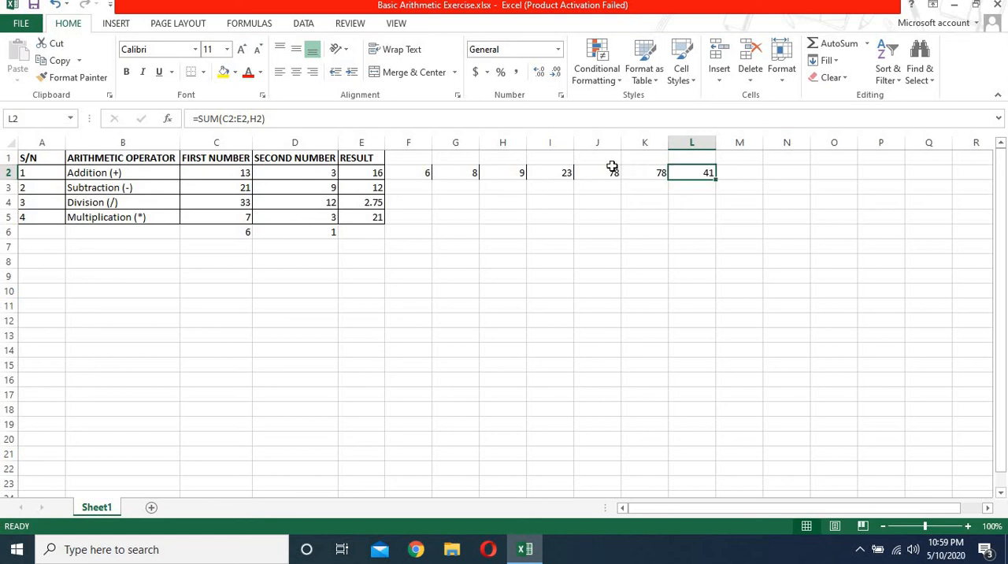
Step: Fill the SUM formula from K2 down to K5 and check the copied formula in each row
left_click(573, 172)
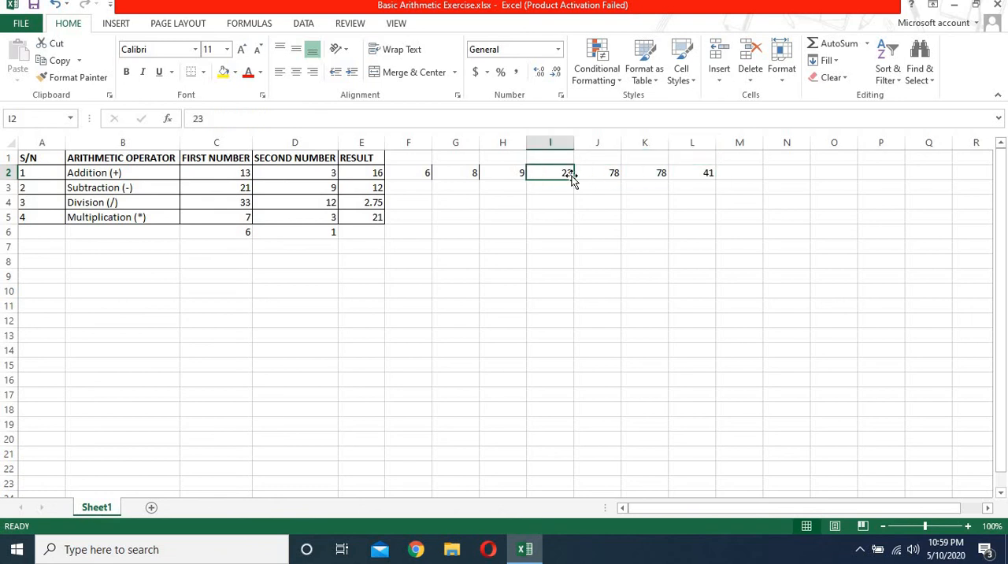
left_click(663, 171)
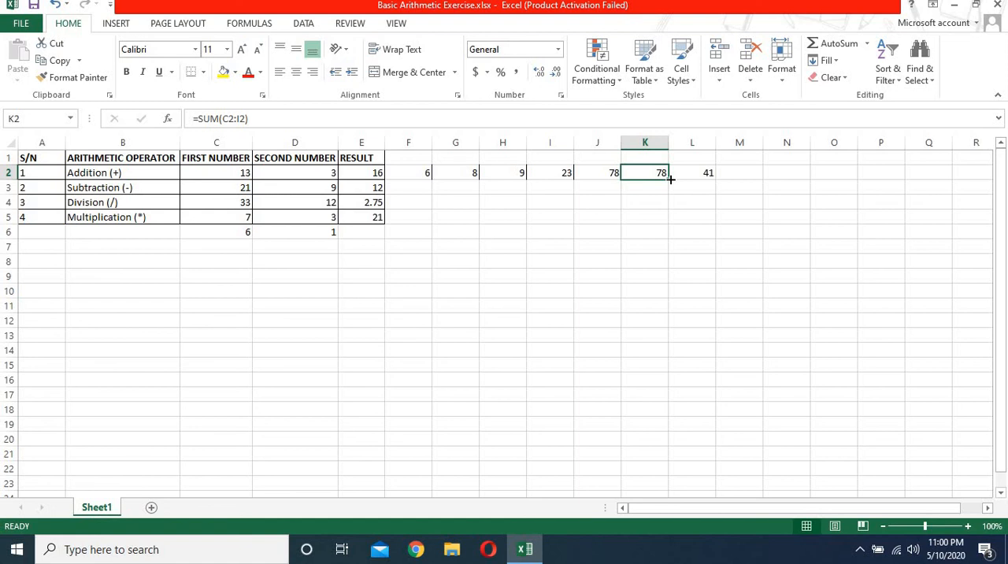
left_click_drag(669, 179, 670, 227)
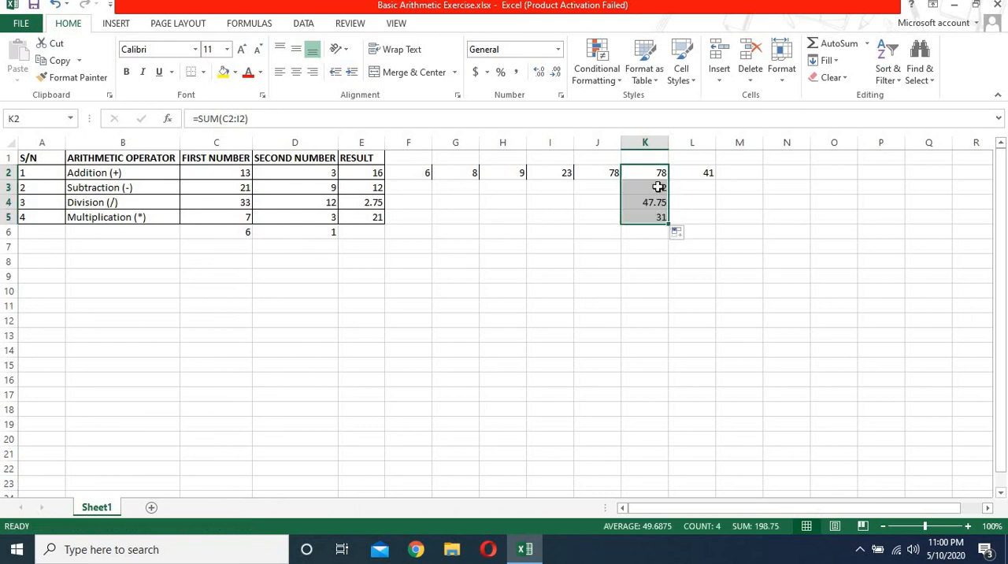
left_click(654, 171)
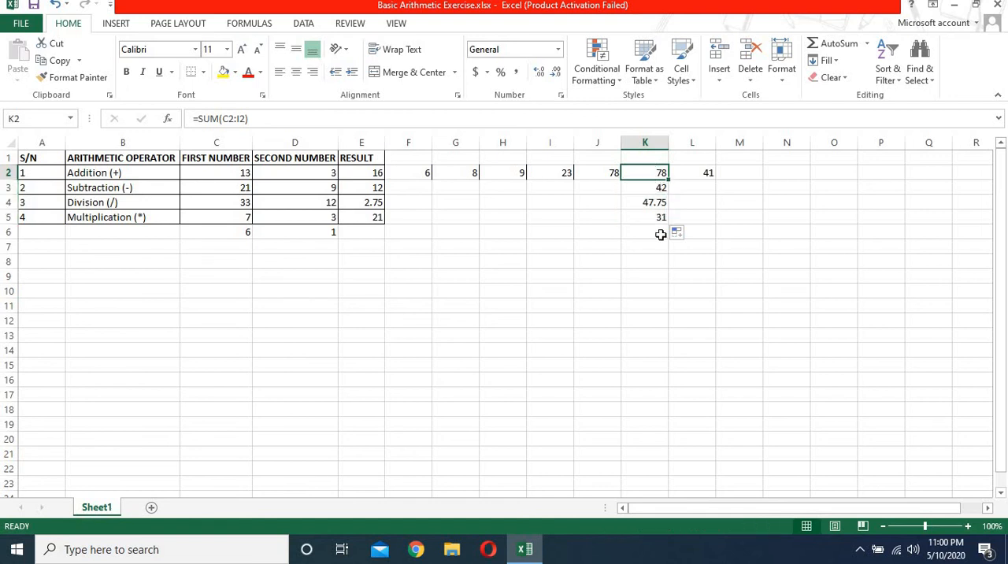
left_click(650, 192)
left_click(649, 202)
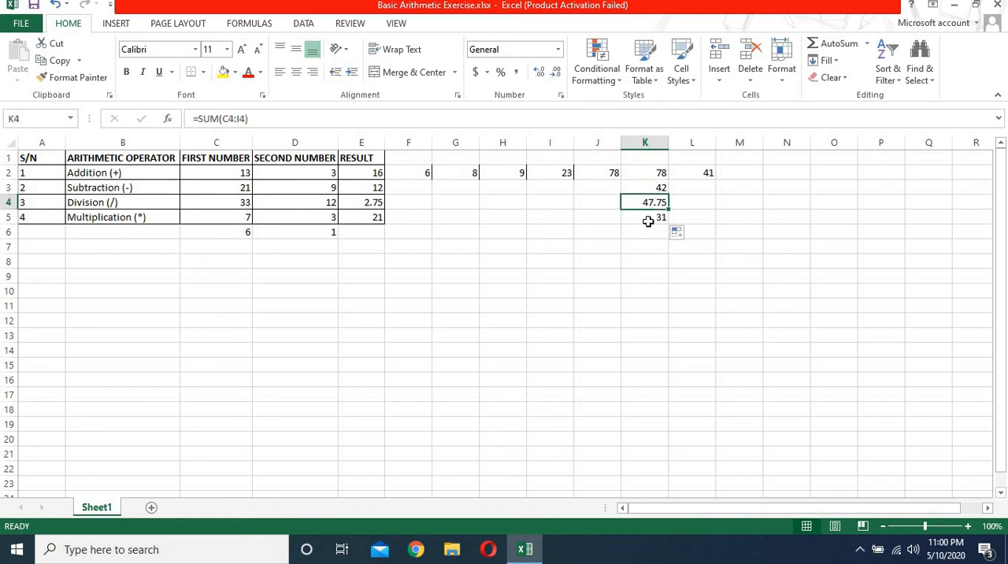
left_click(647, 220)
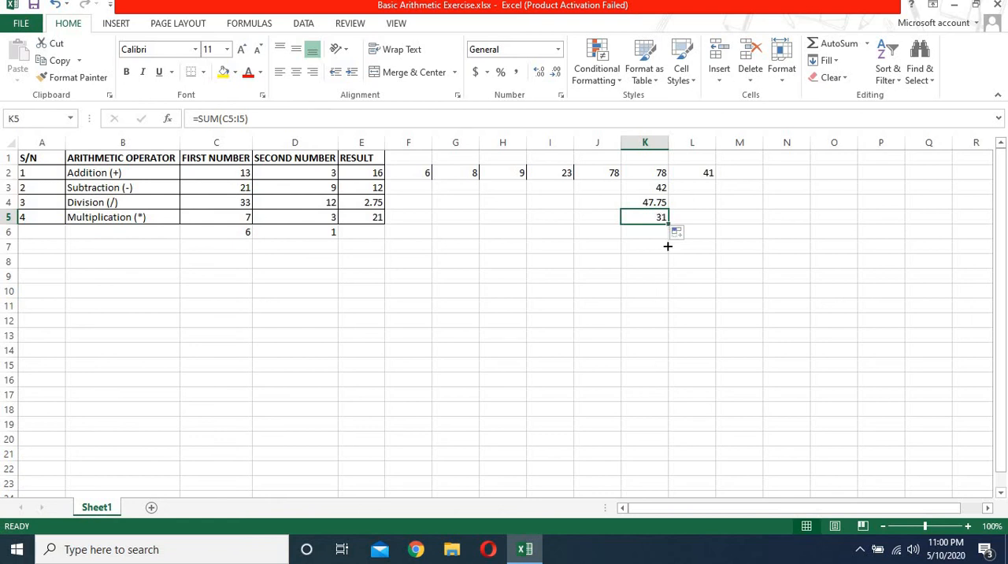
Step: Extend the SUM formula from K5 down to K13 and compare the row references in K2 through K5
left_click_drag(667, 224, 675, 352)
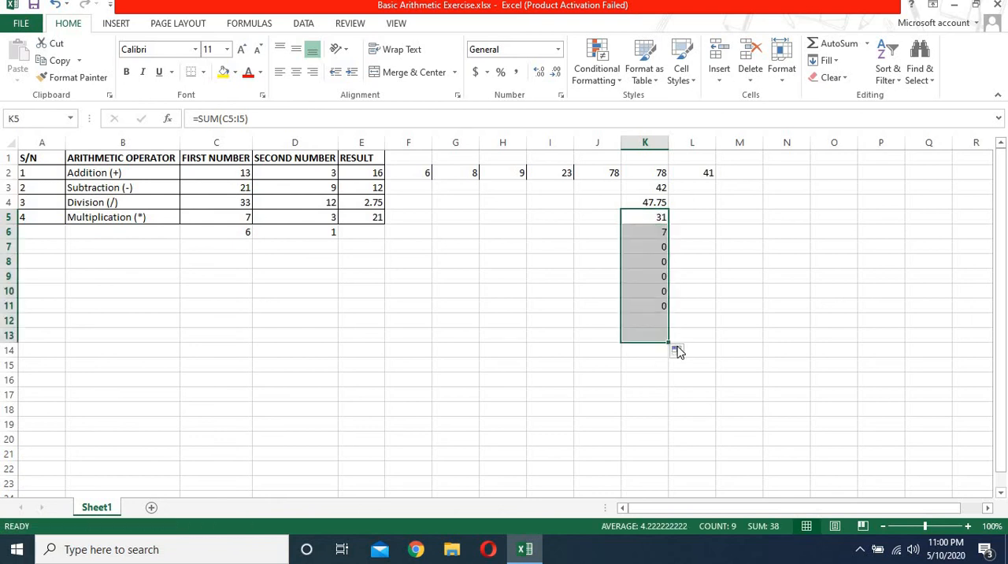
left_click(662, 185)
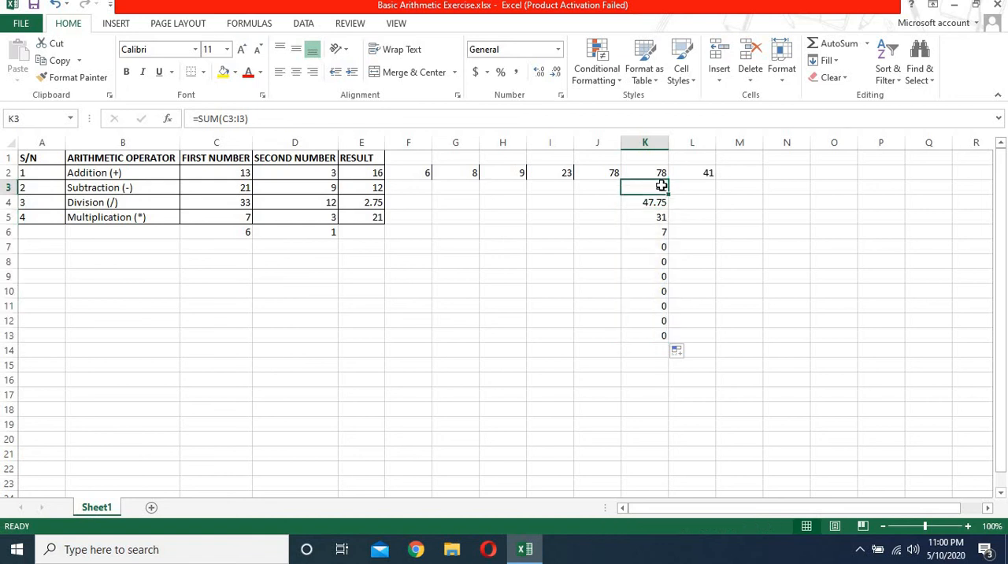
left_click(657, 172)
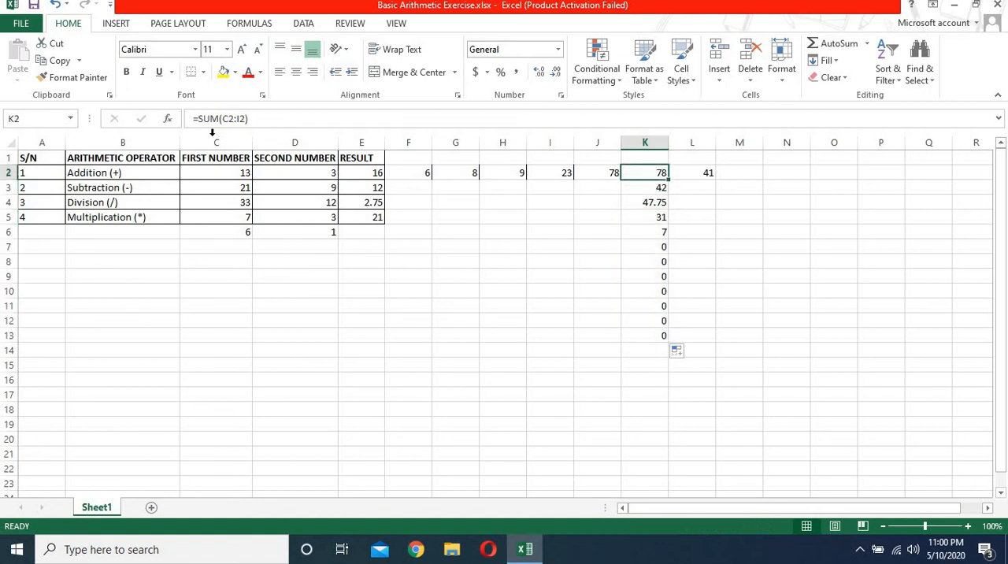
left_click(659, 189)
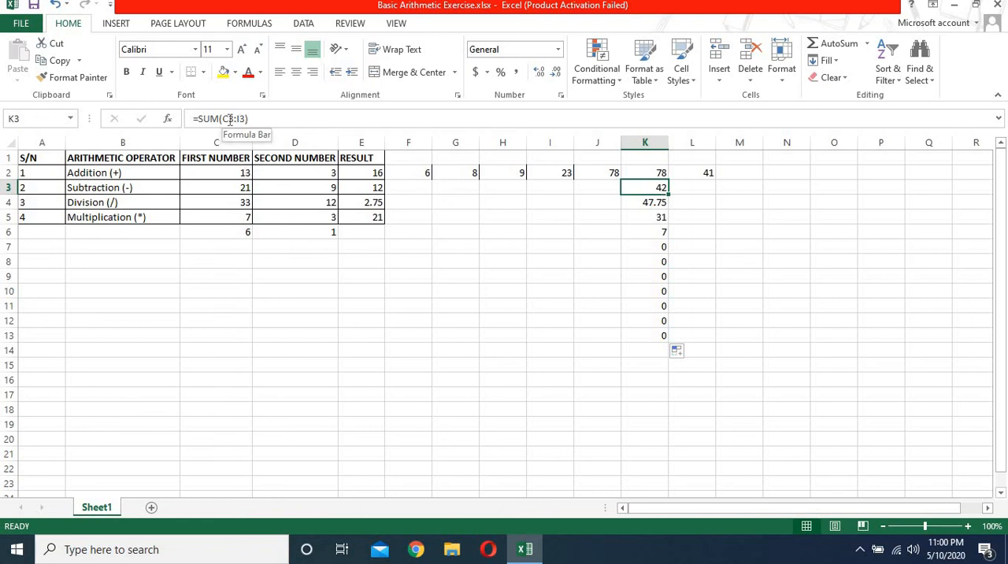
left_click(659, 203)
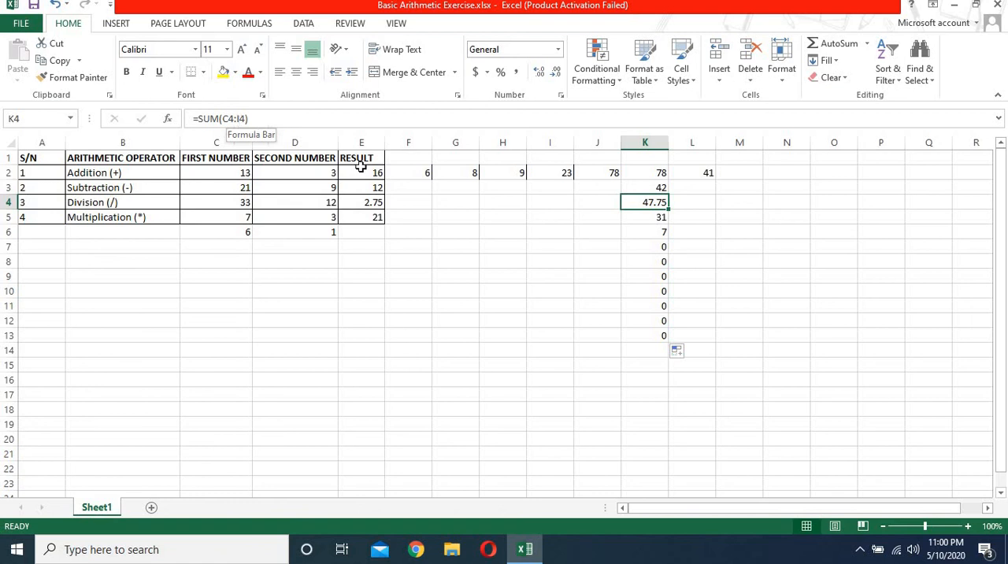
left_click(643, 216)
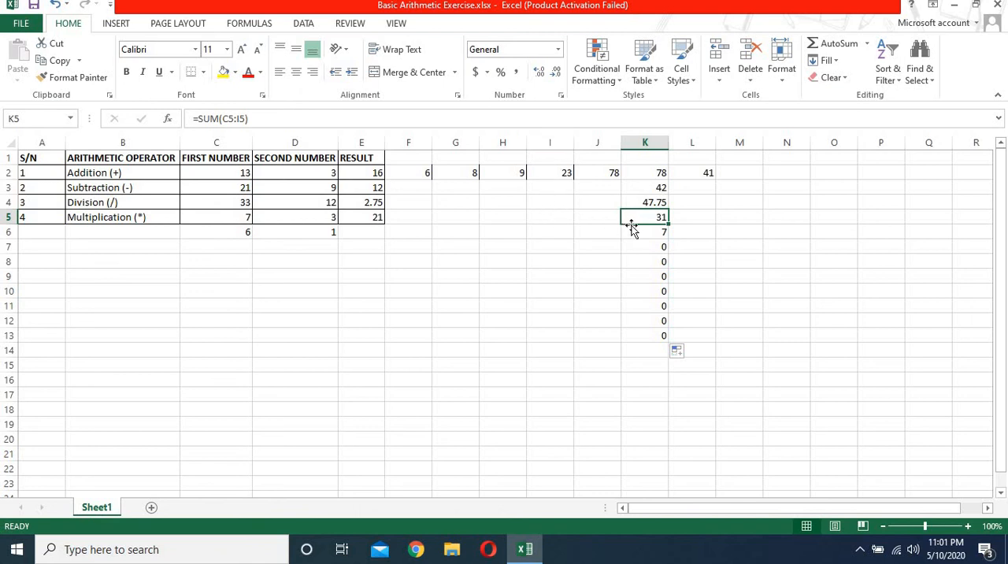
Step: Enter 5 in F3 and 3 in G3 of the Subtraction row
left_click(405, 190)
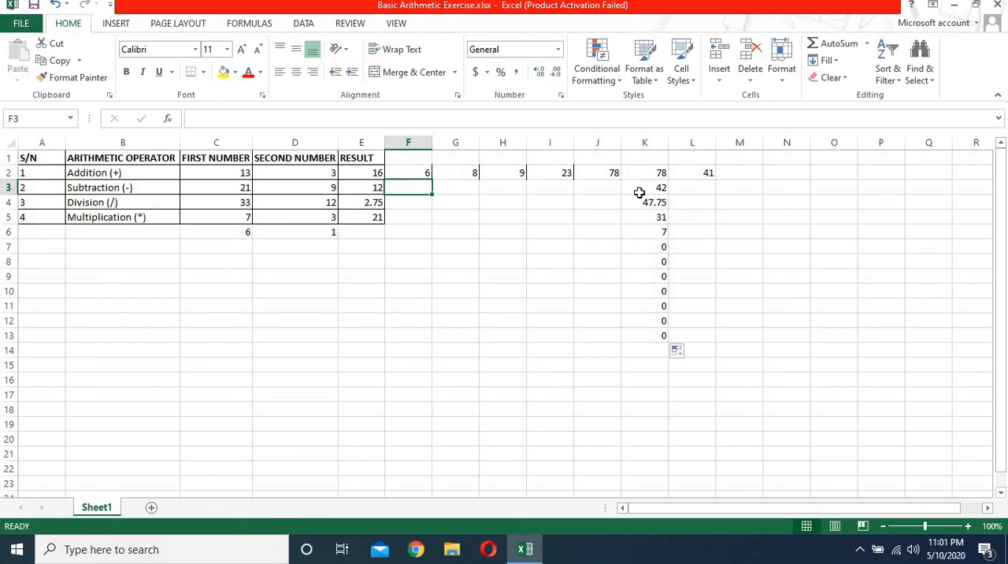
type("5")
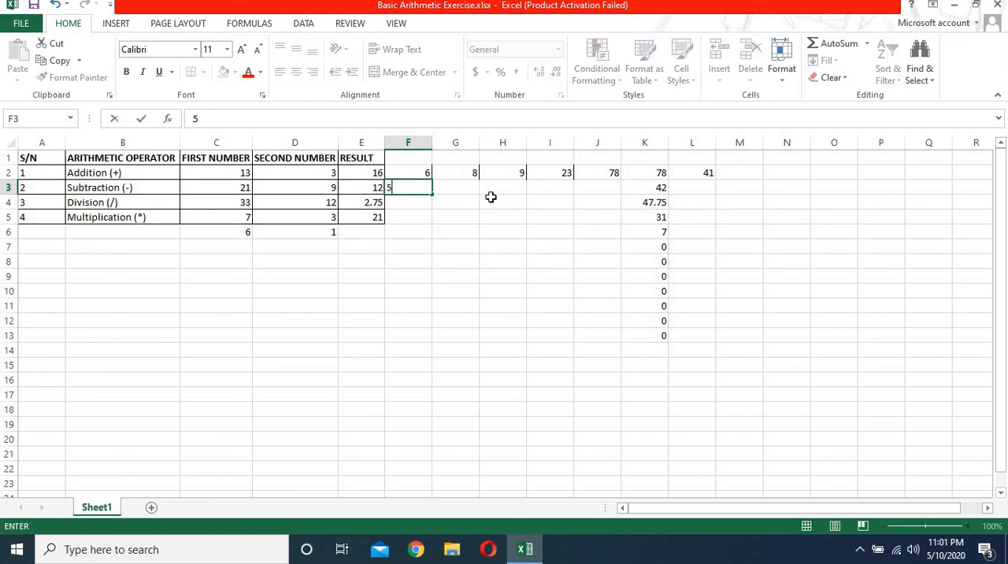
key("Tab")
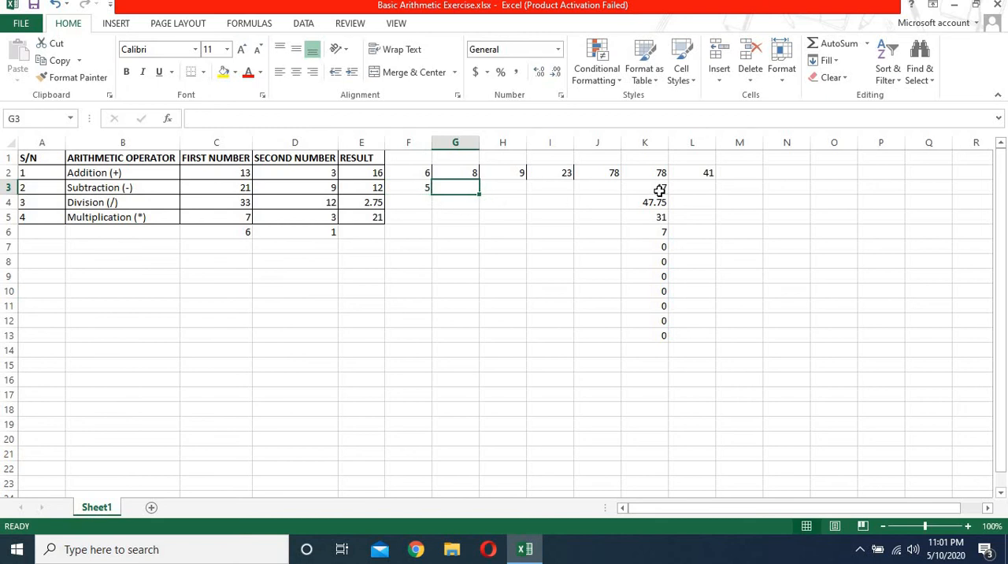
type("3")
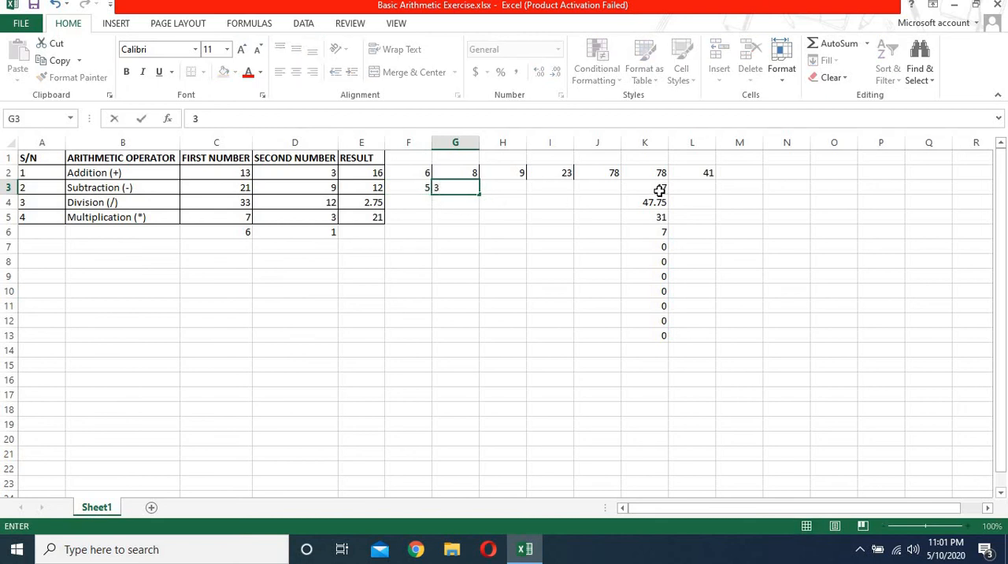
key("Tab")
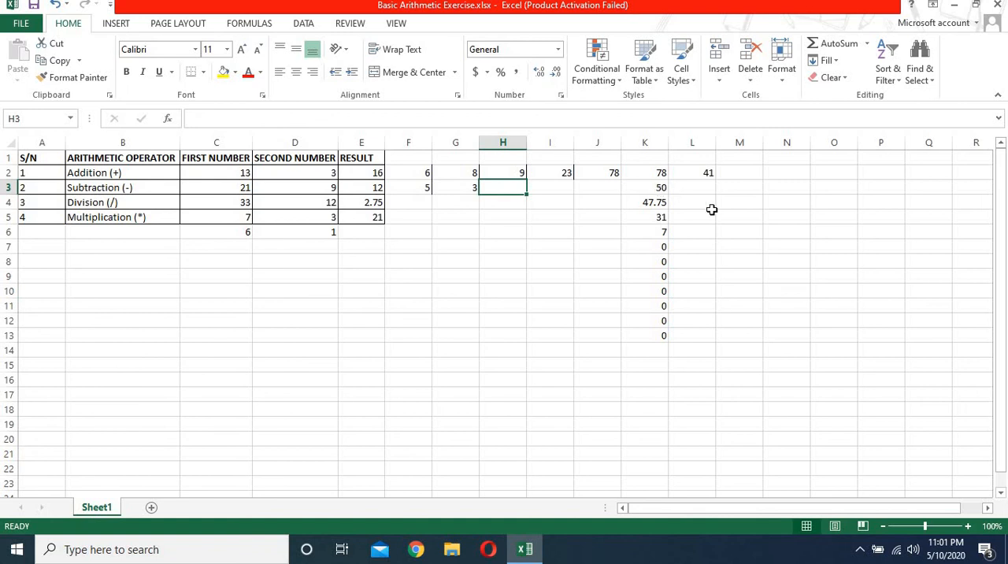
Step: Leave H3 empty, enter 5 in I3 and 15 in J3, and check the SUM formula in K3
key("Tab")
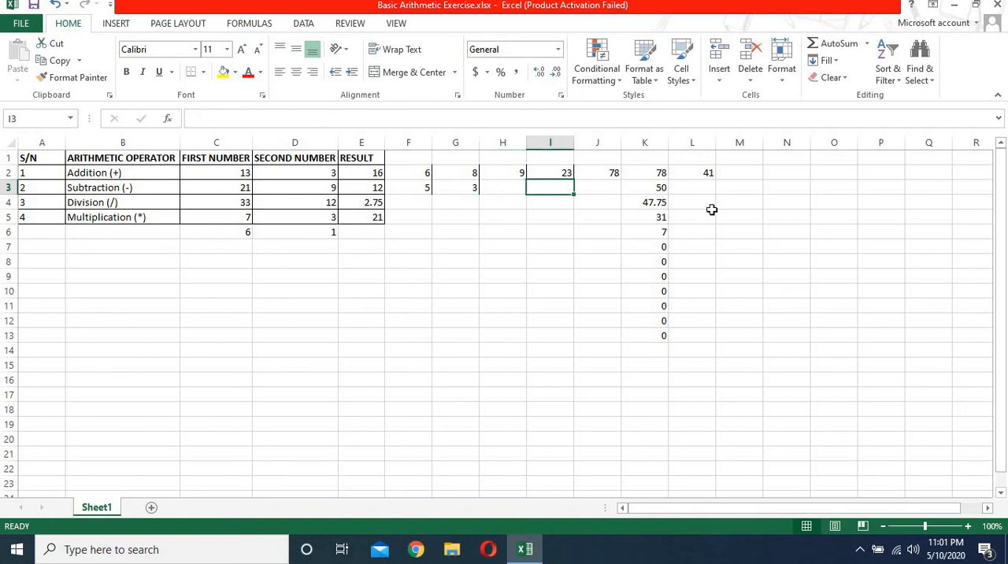
type("5")
key("Tab")
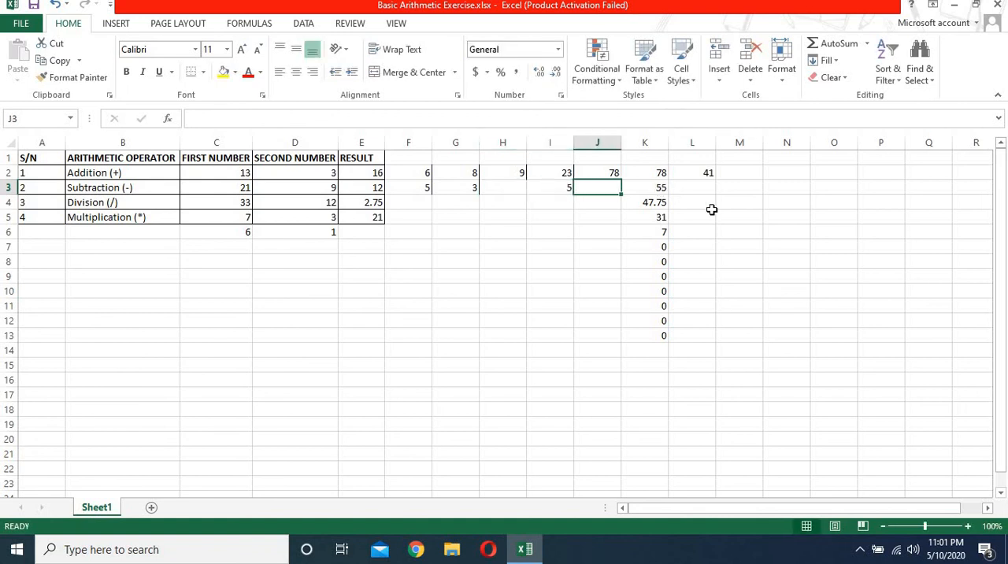
type("15")
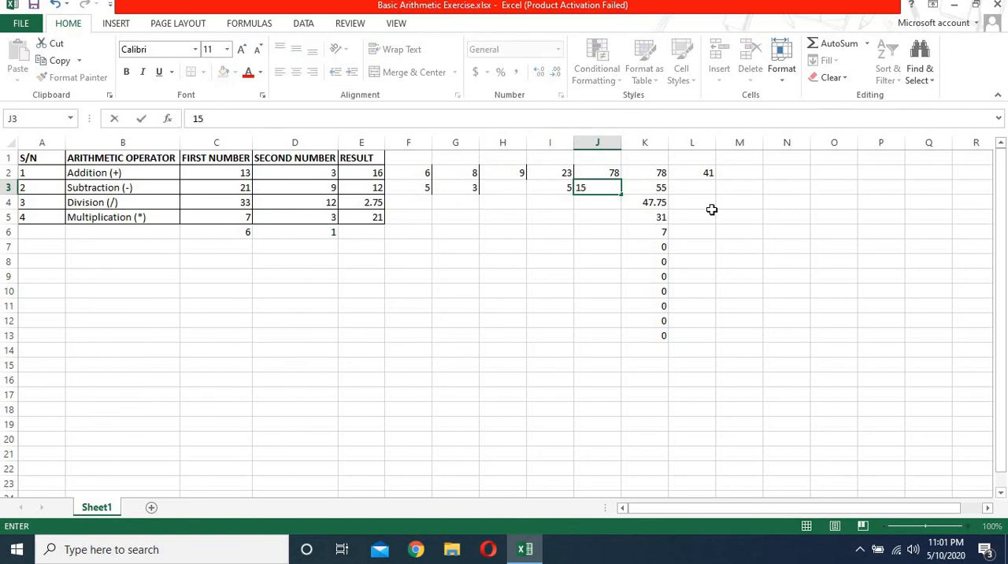
key("Return")
key("Up")
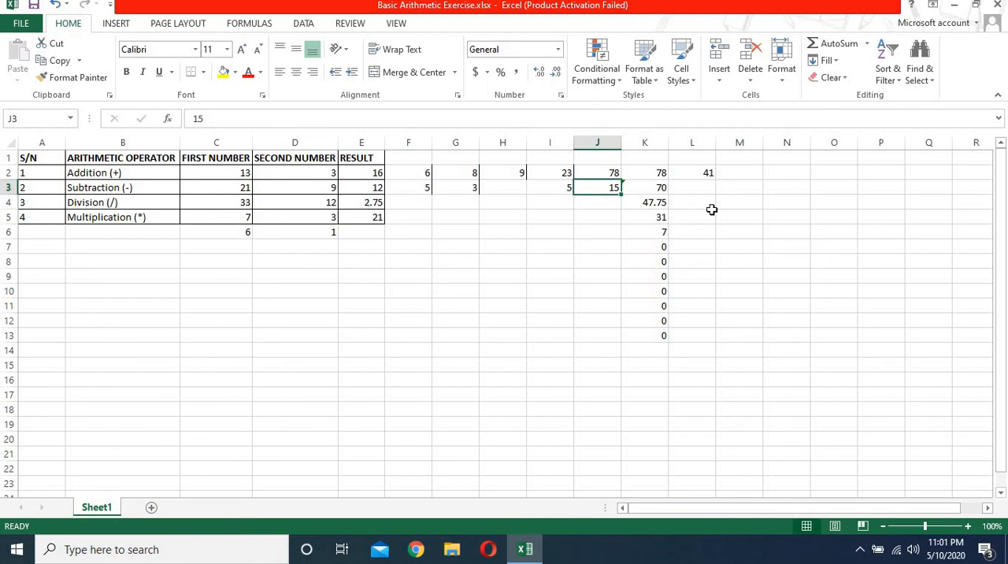
key("Right")
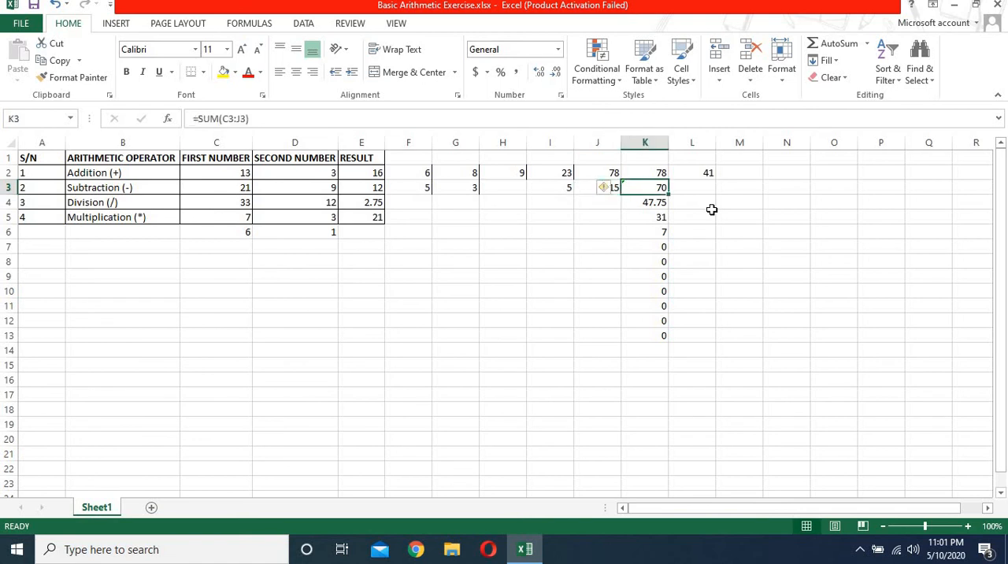